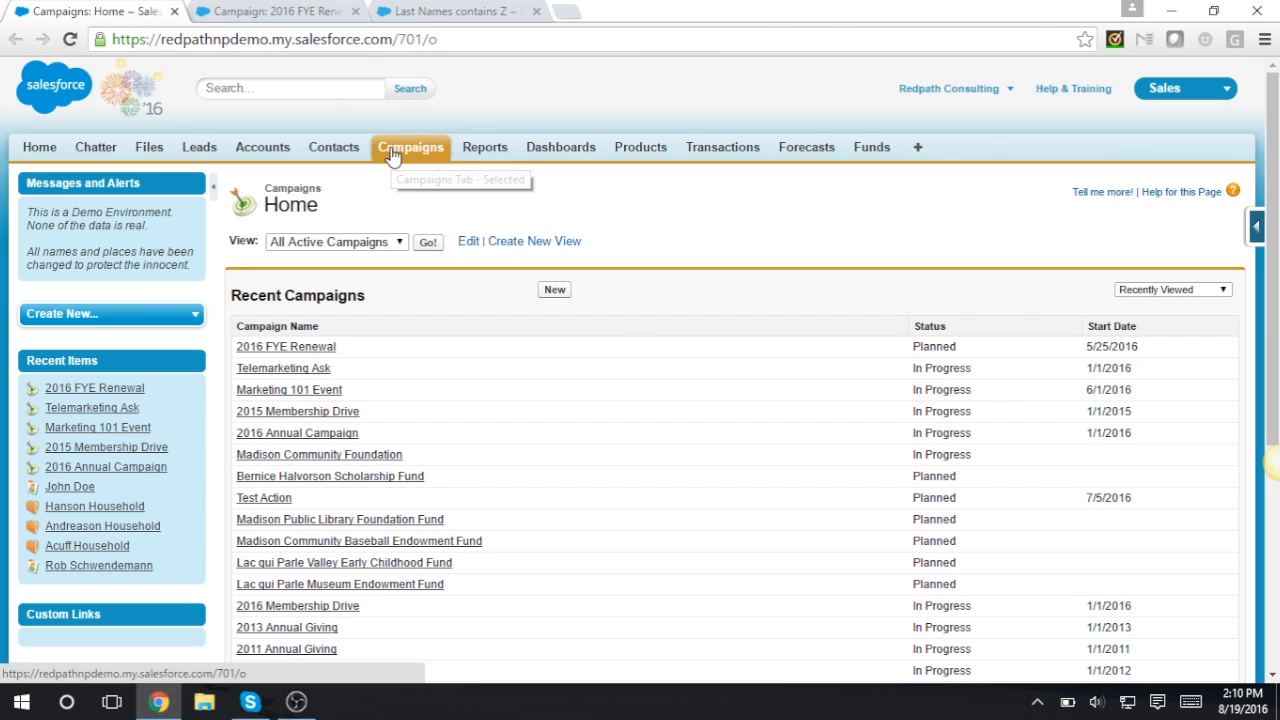
Look through the list of all available tabs and return to the Campaigns home page.
click(918, 150)
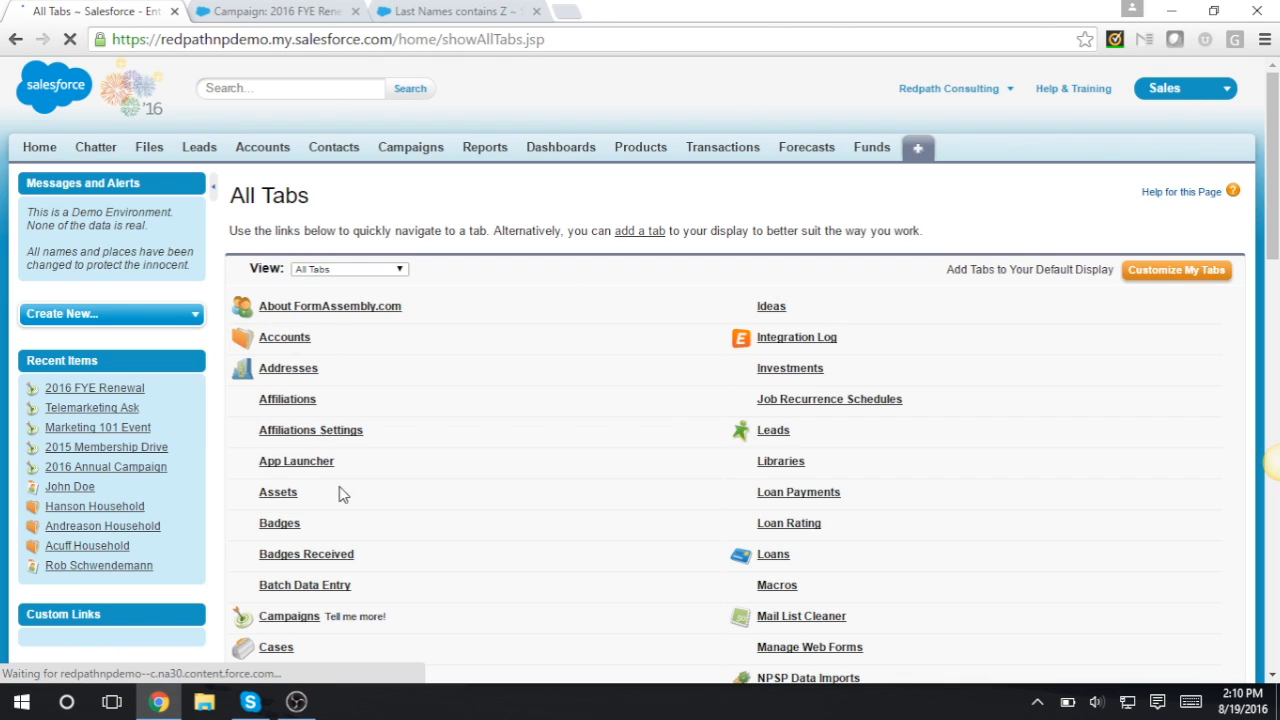
scroll(447, 574, down, 2)
scroll(447, 570, down, 4)
scroll(449, 566, up, 5)
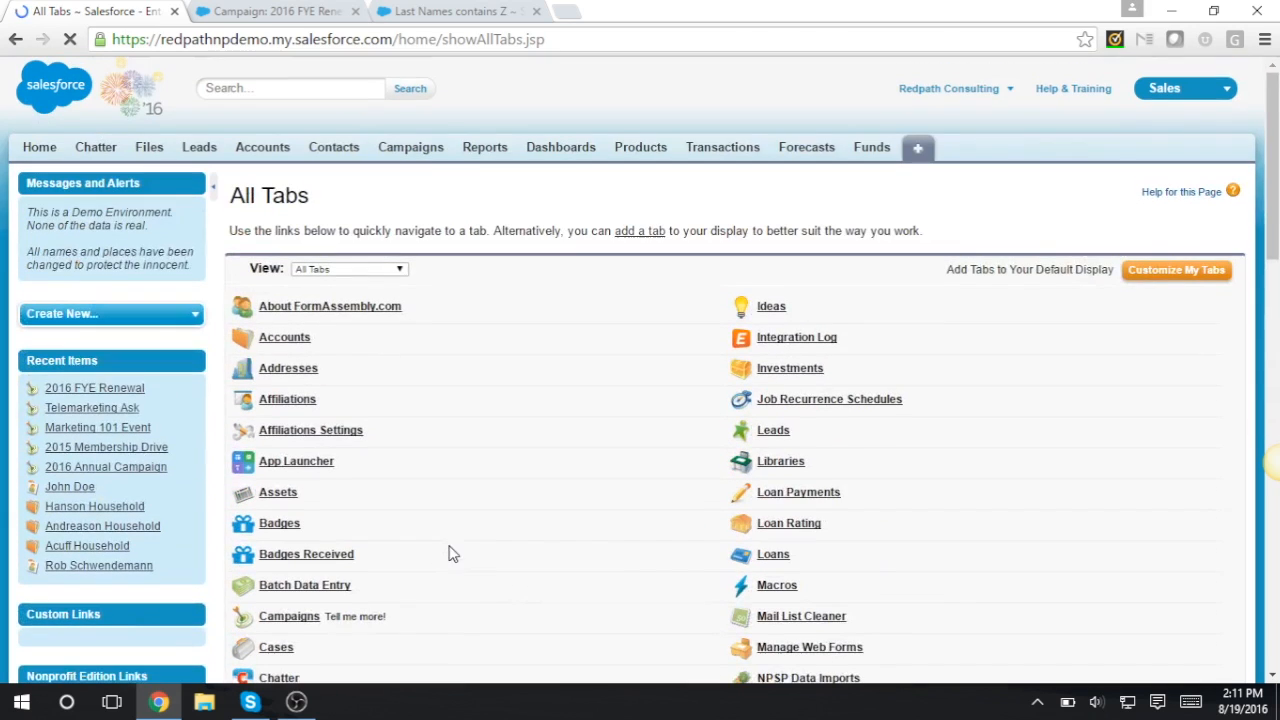
click(430, 158)
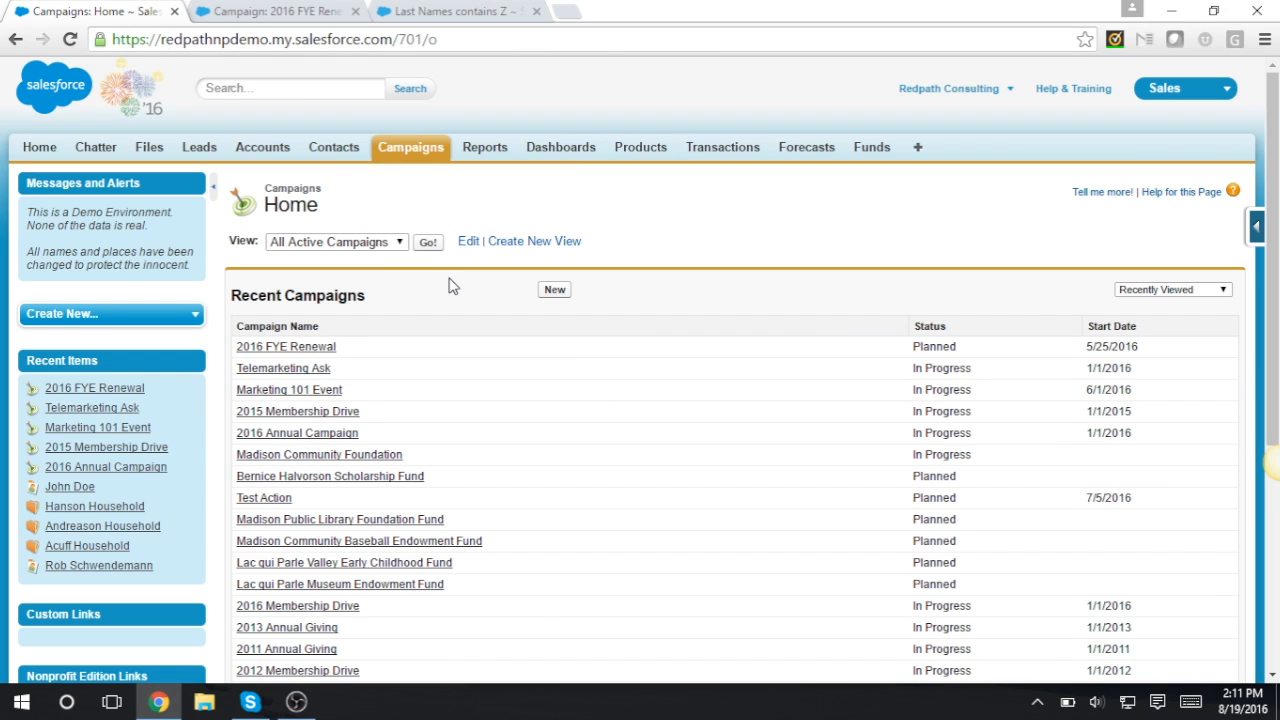
Examine the recent campaigns, the campaign reports and the available campaign list views.
scroll(449, 286, down, 2)
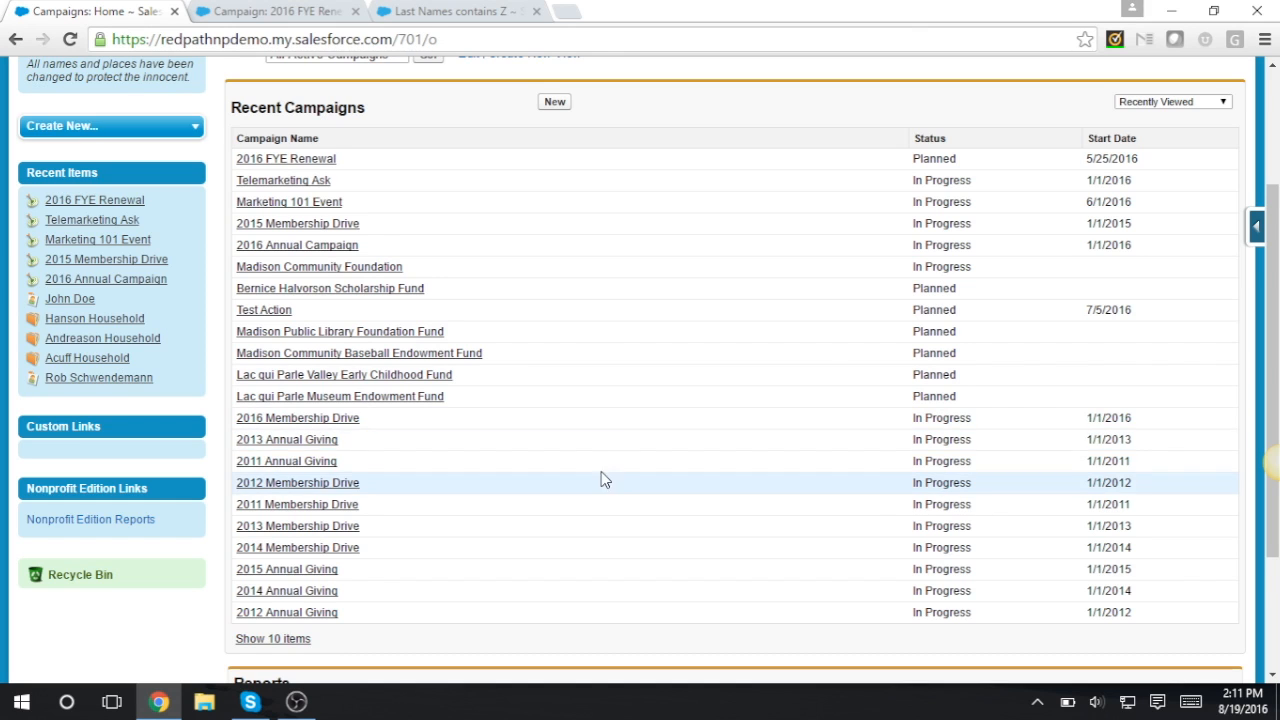
scroll(592, 450, up, 2)
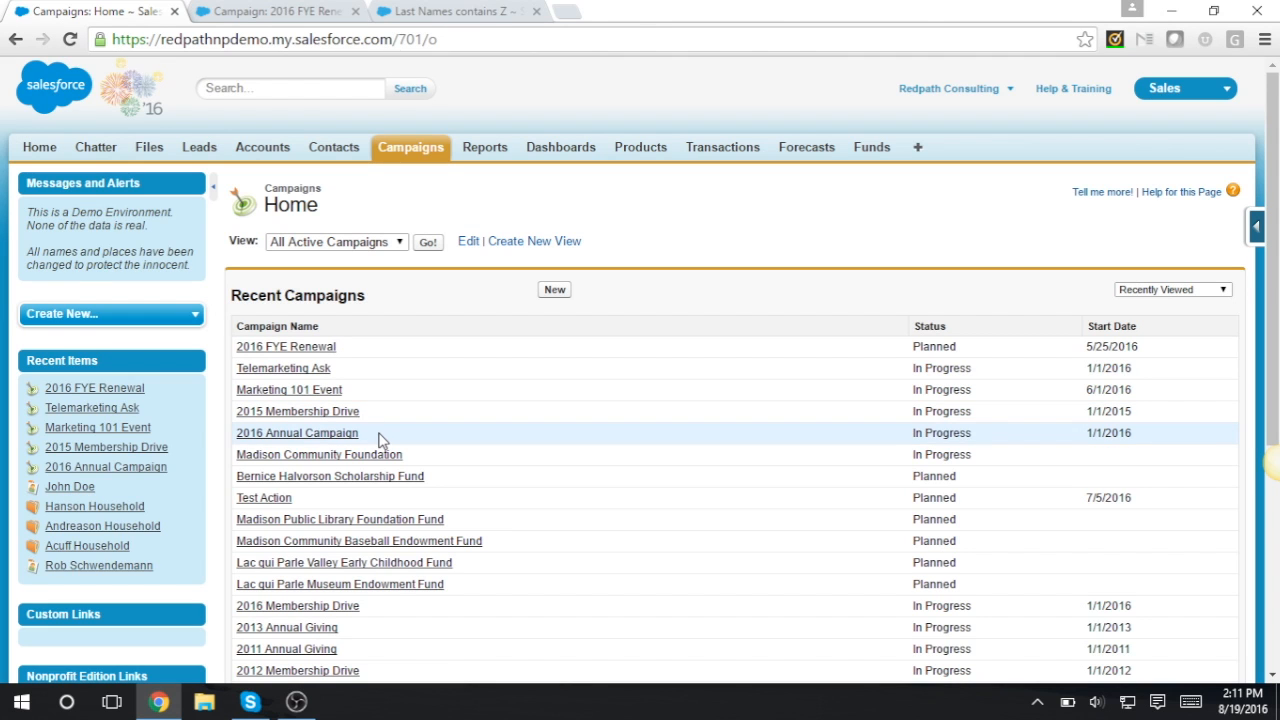
scroll(386, 460, down, 4)
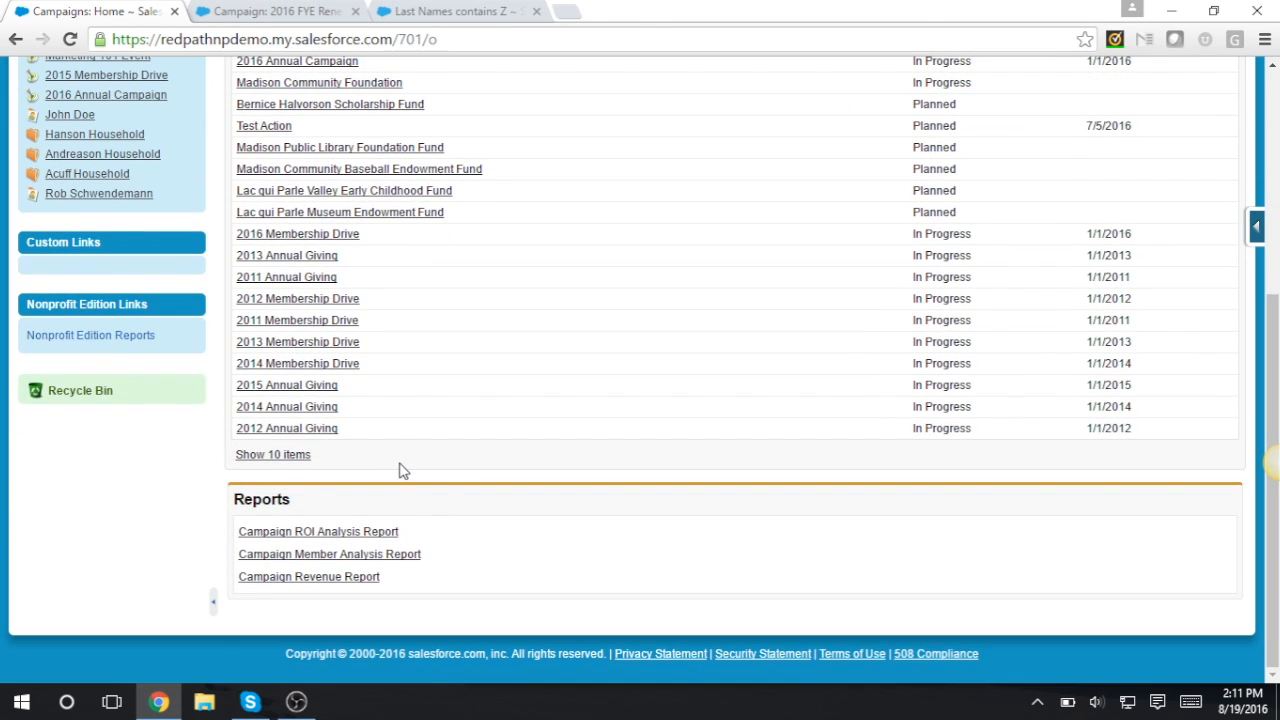
scroll(606, 551, up, 3)
click(403, 152)
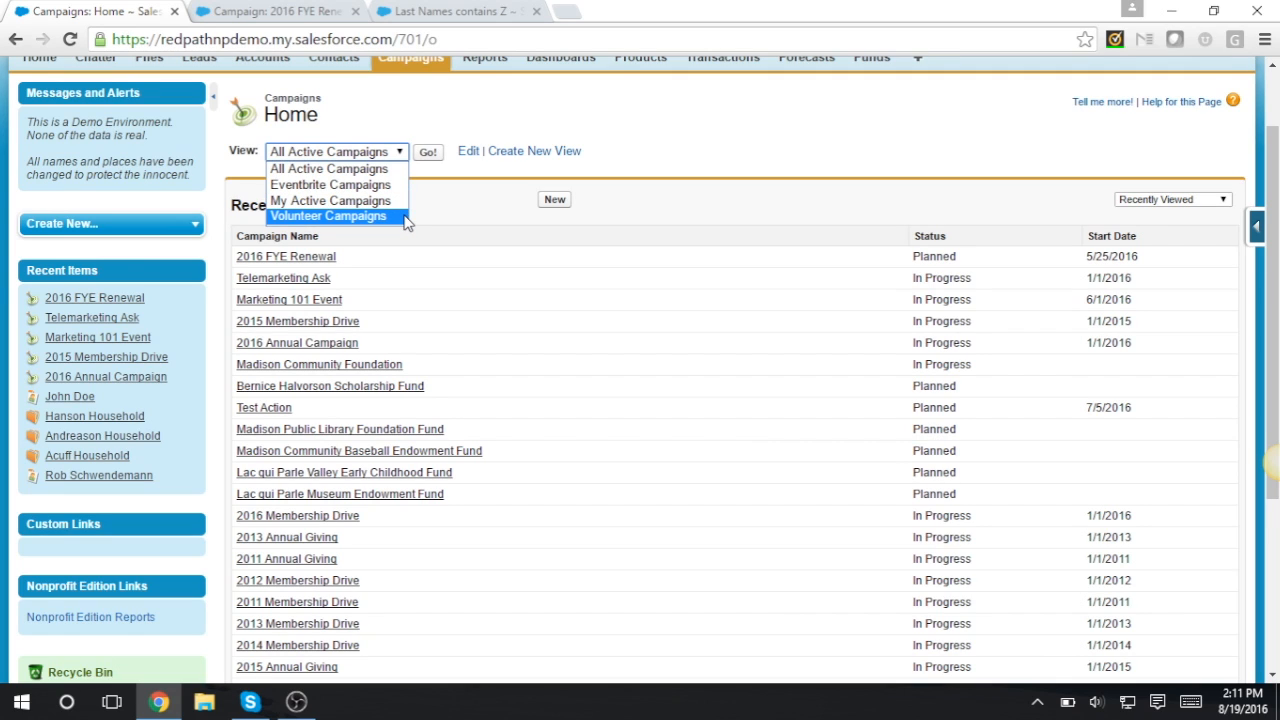
click(472, 260)
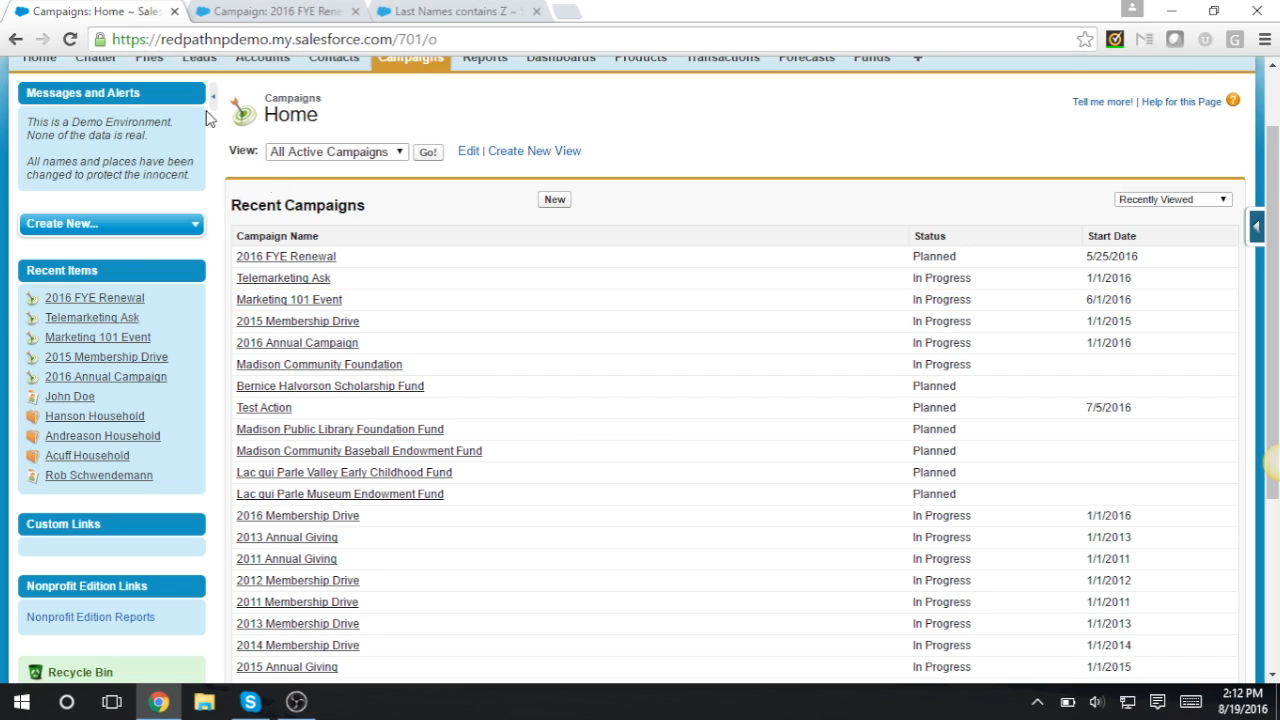
Switch to the open 2016 FYE Renewal campaign and examine the choices for its Type field without changing it.
click(252, 11)
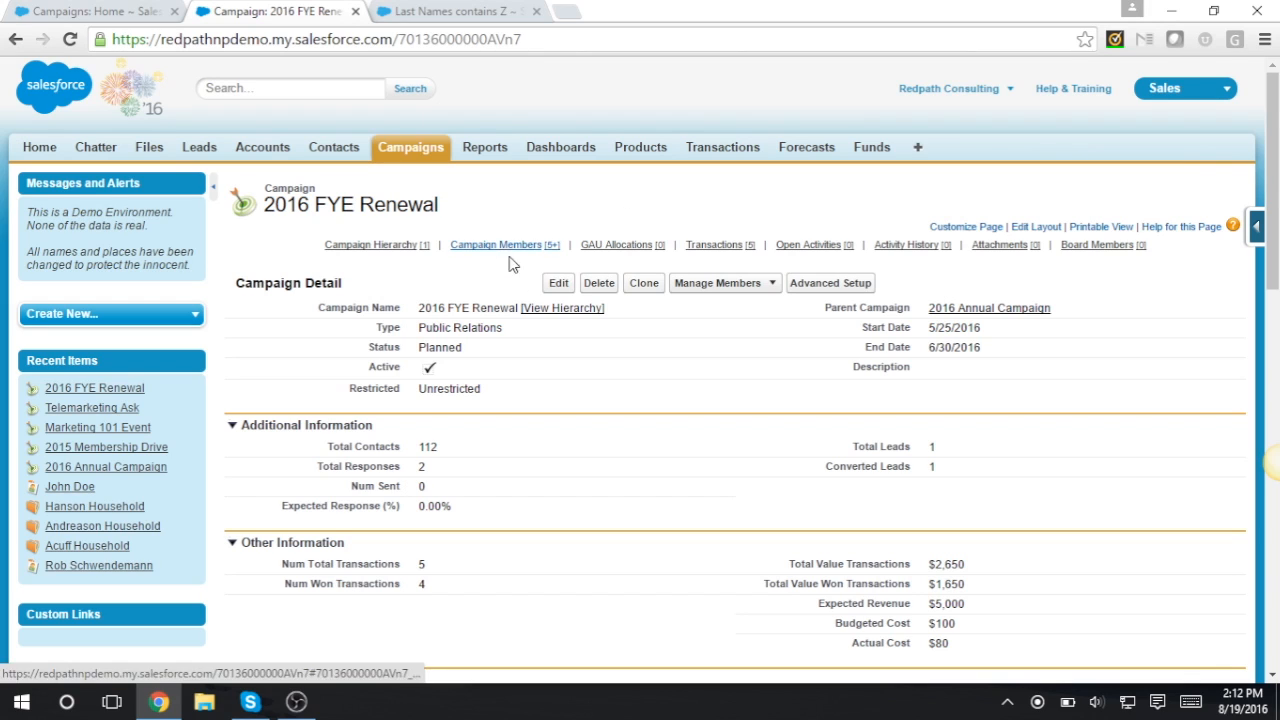
double_click(515, 338)
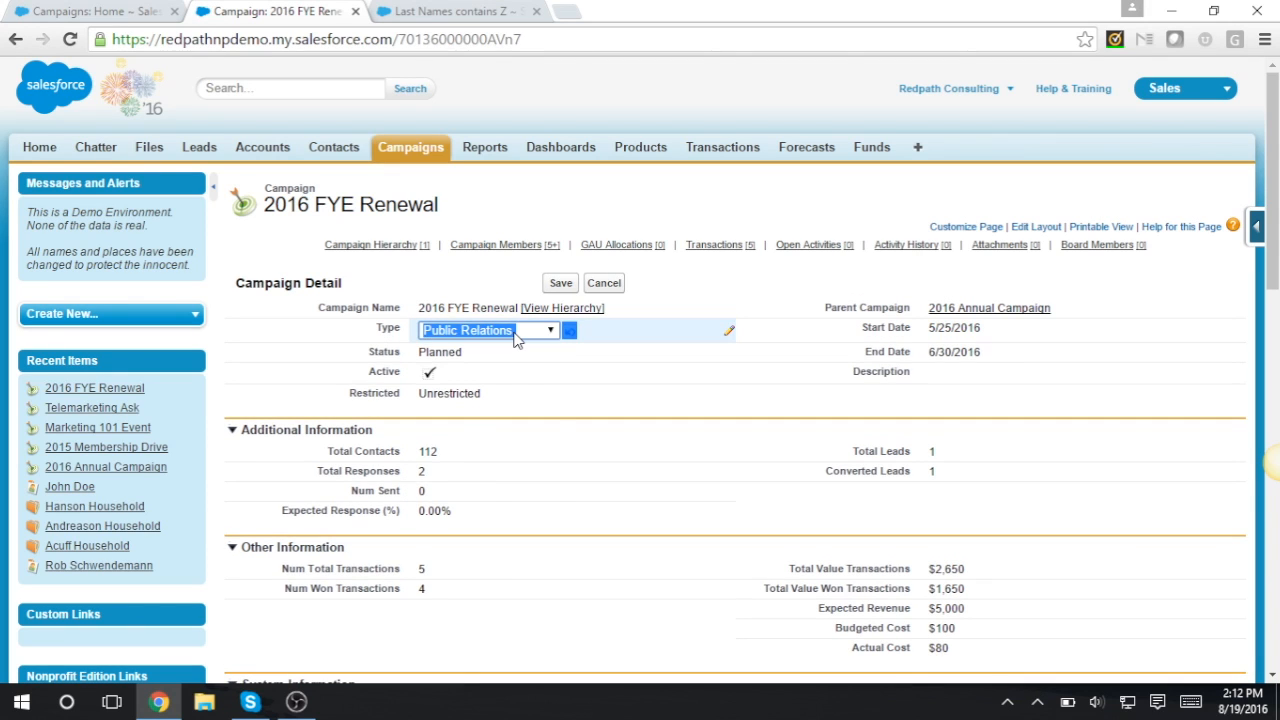
click(517, 340)
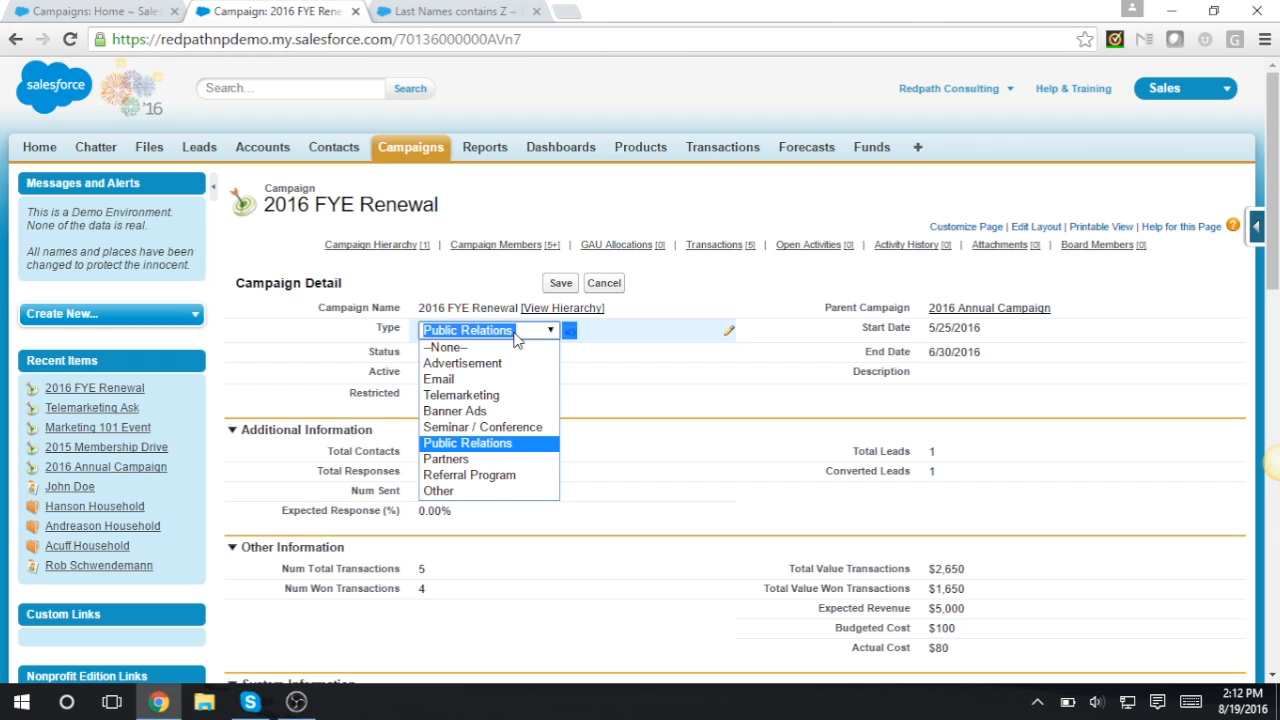
click(592, 351)
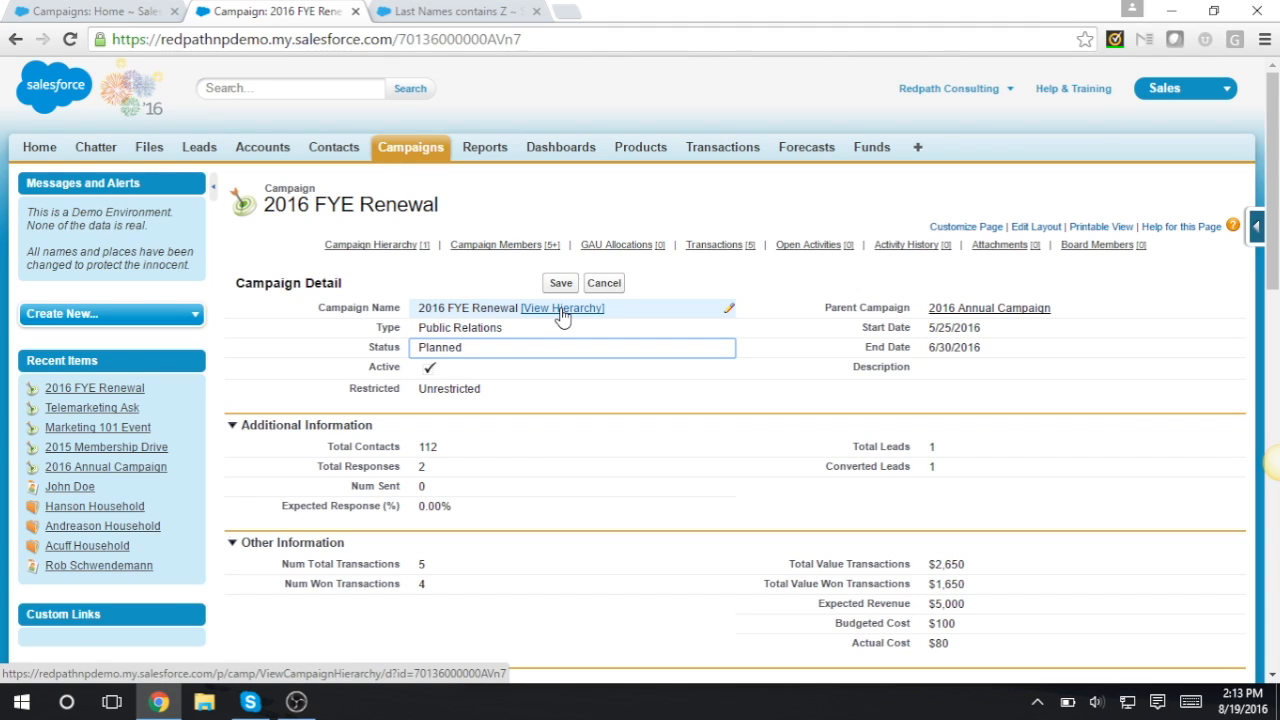
Examine the choices for the campaign's Status field, keeping the current selection.
double_click(540, 348)
click(482, 349)
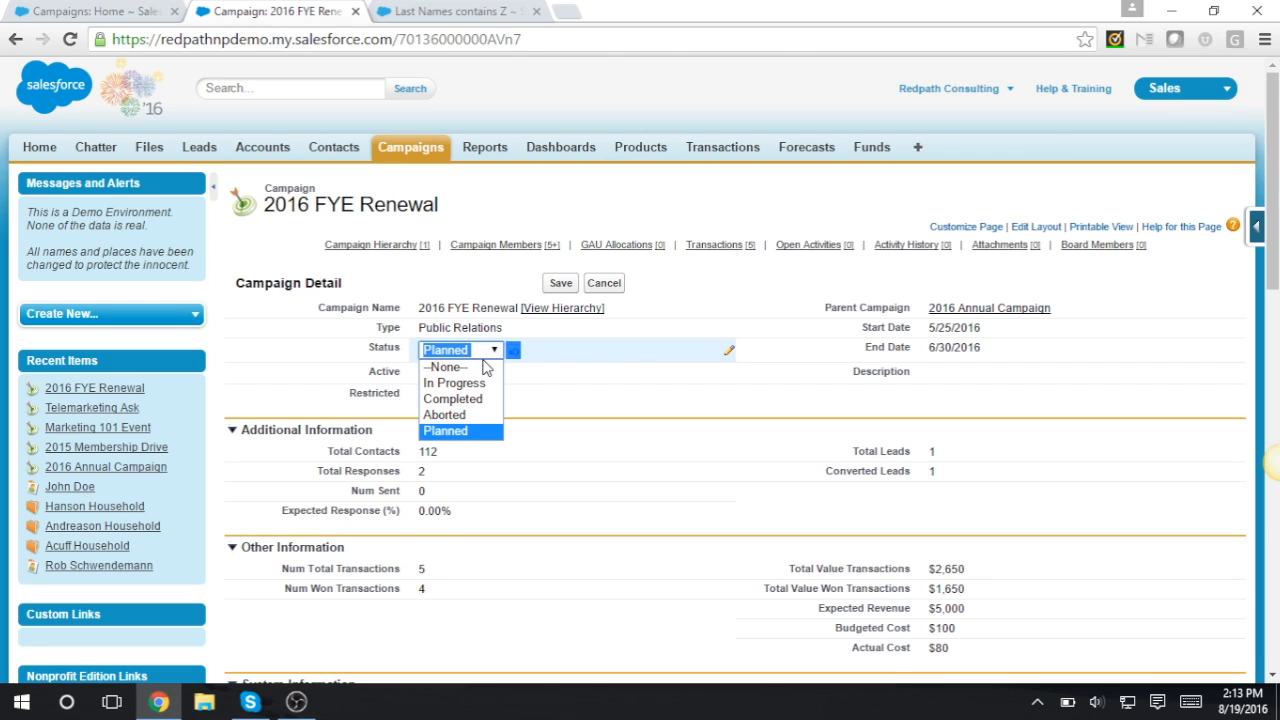
click(482, 353)
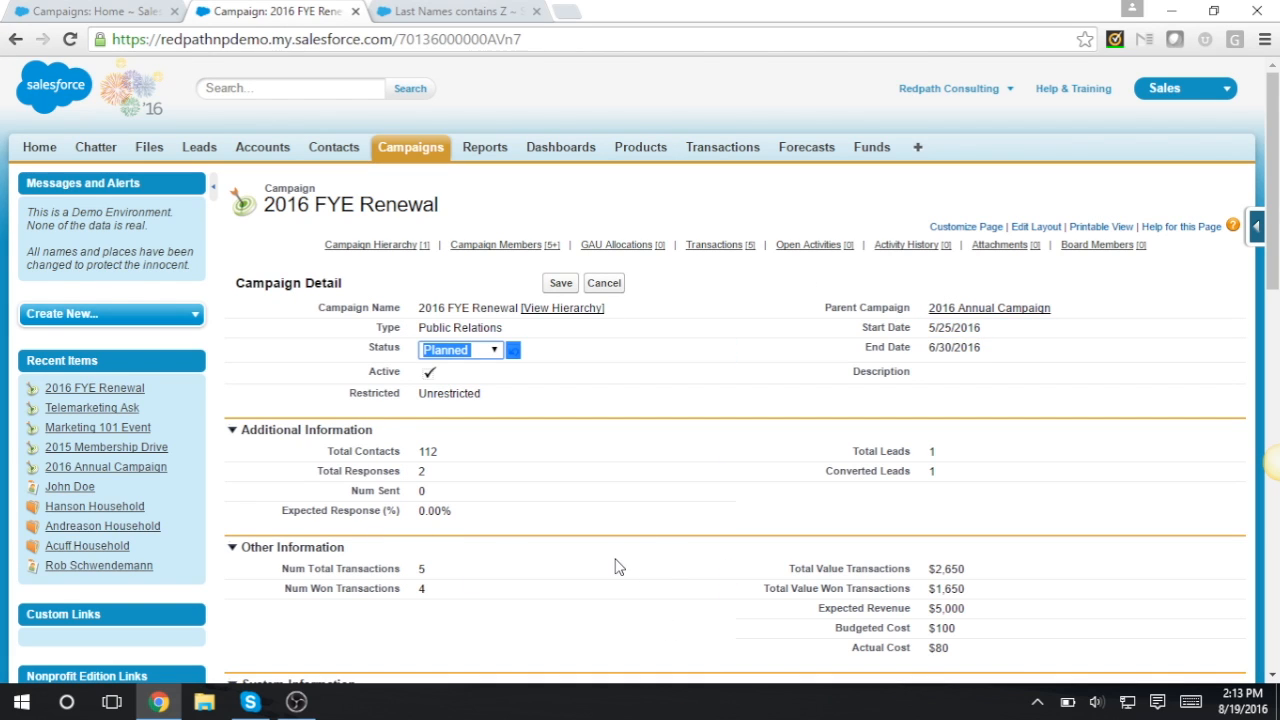
Open the parent campaign from the Campaign Hierarchy and review its details, transaction figures and child campaigns.
scroll(558, 512, down, 1)
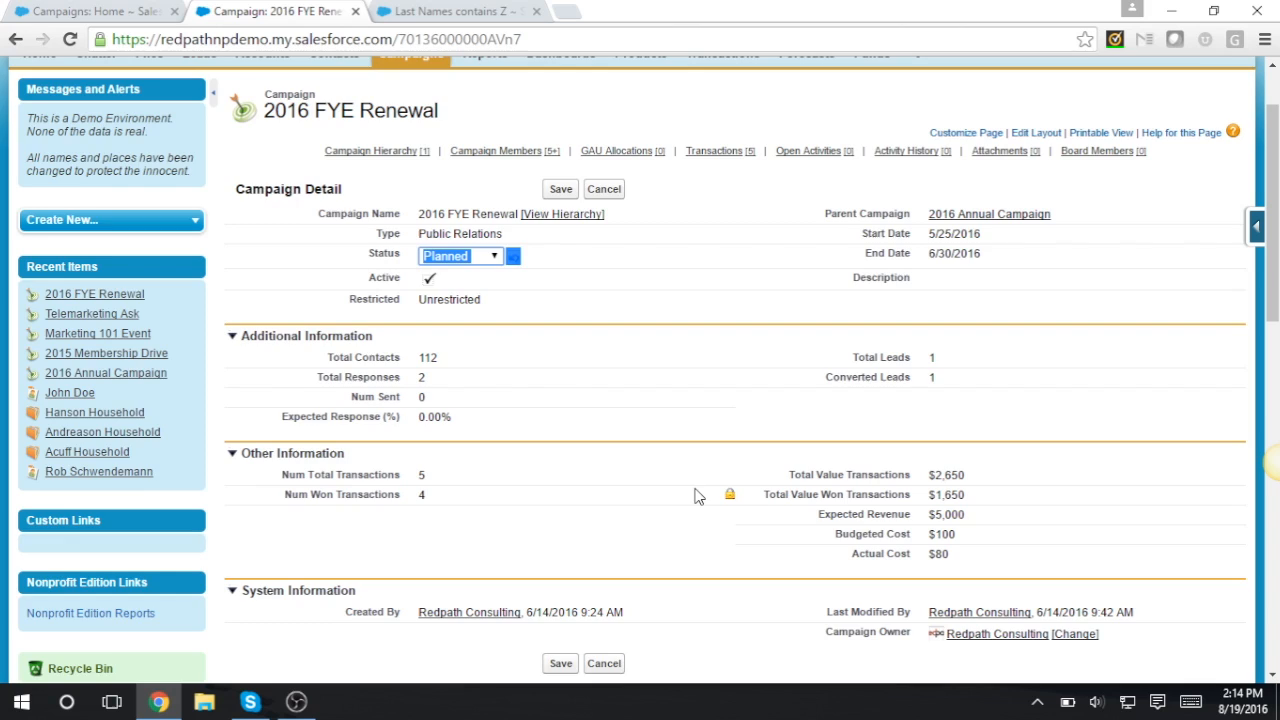
scroll(698, 497, down, 6)
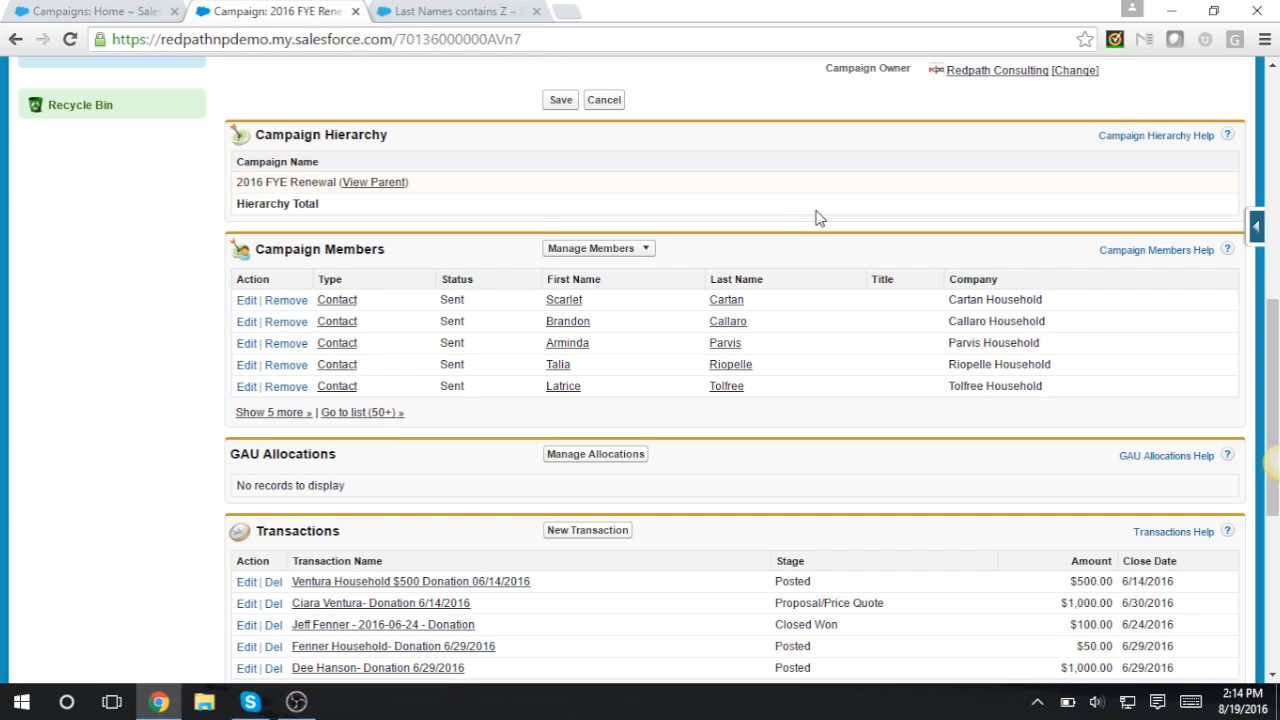
click(383, 186)
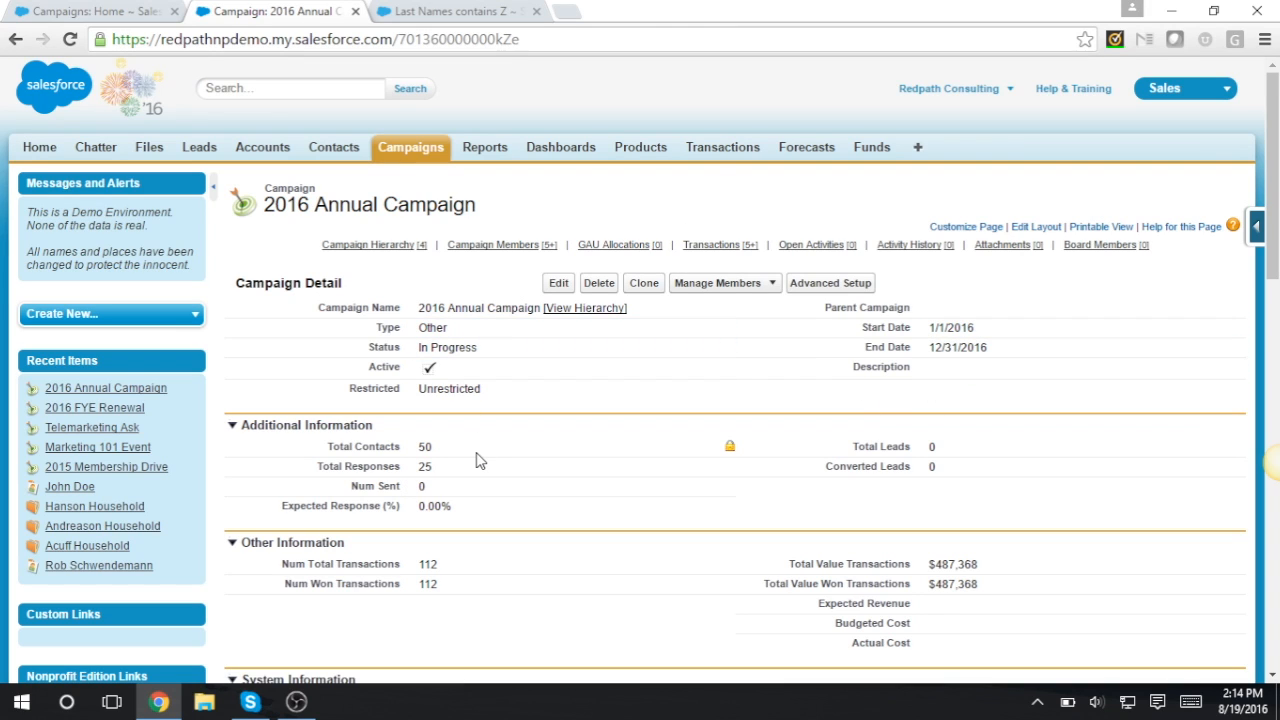
scroll(540, 485, down, 1)
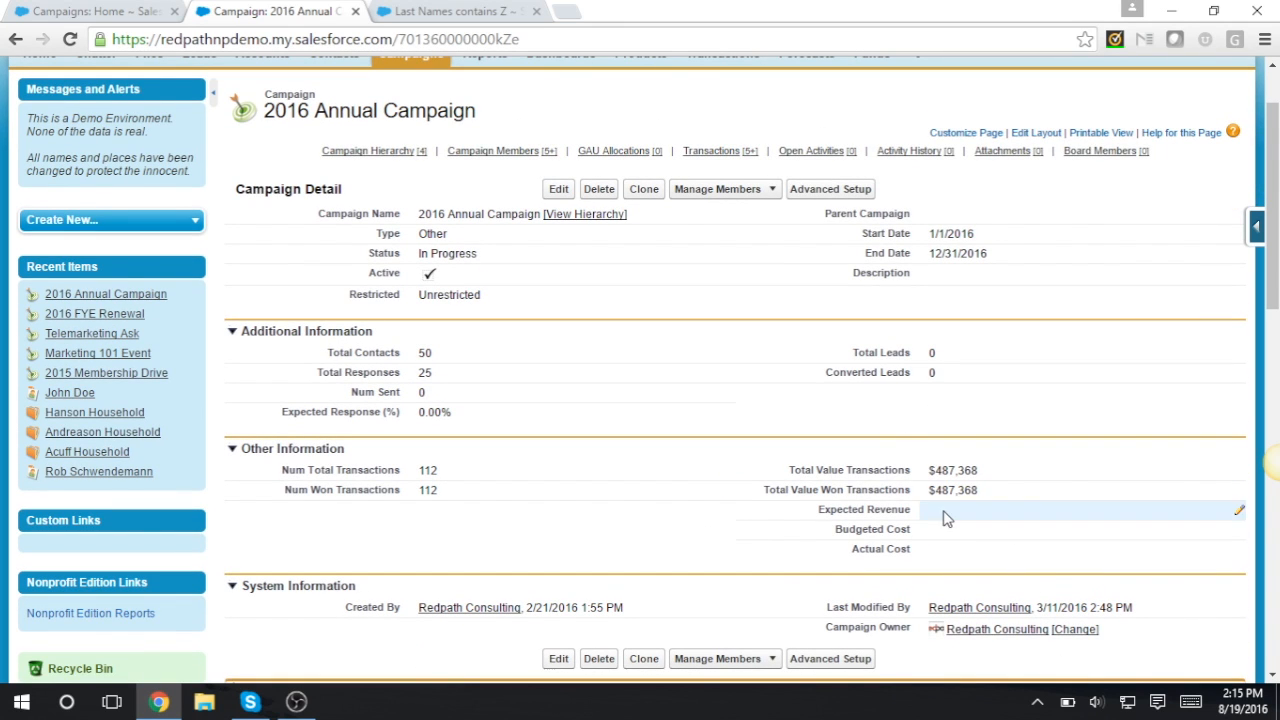
scroll(590, 485, down, 1)
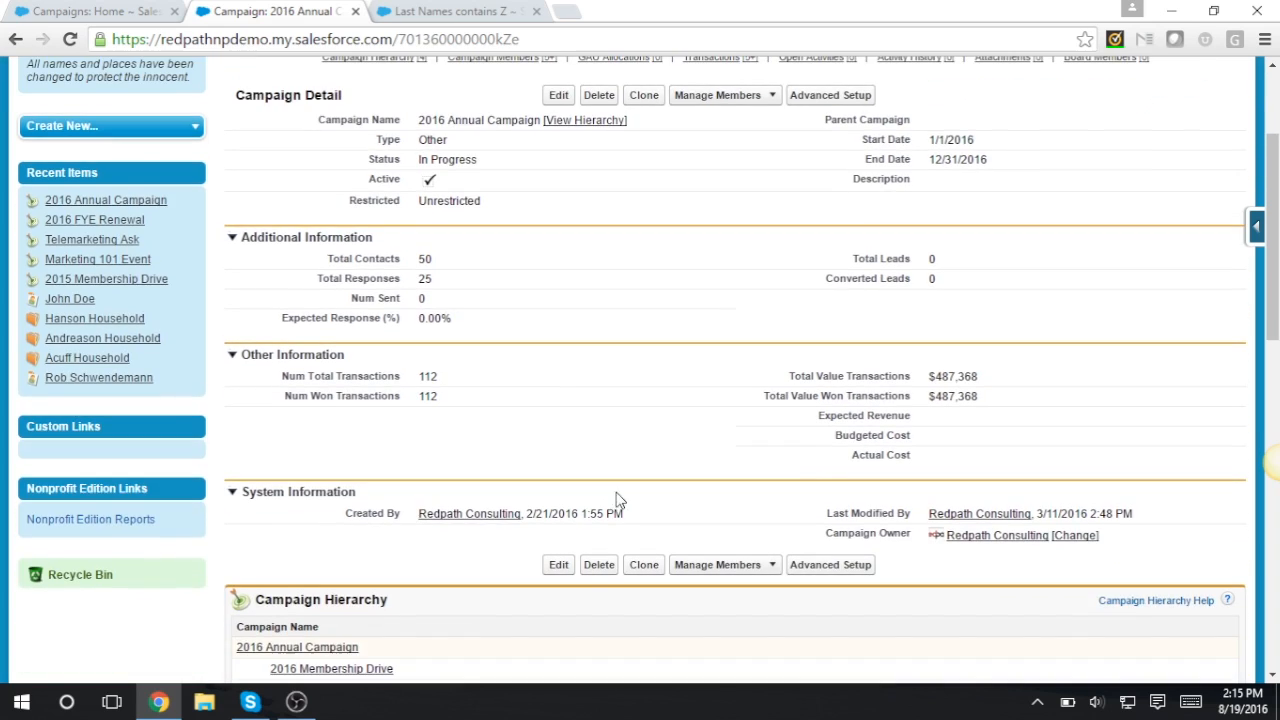
scroll(620, 485, down, 2)
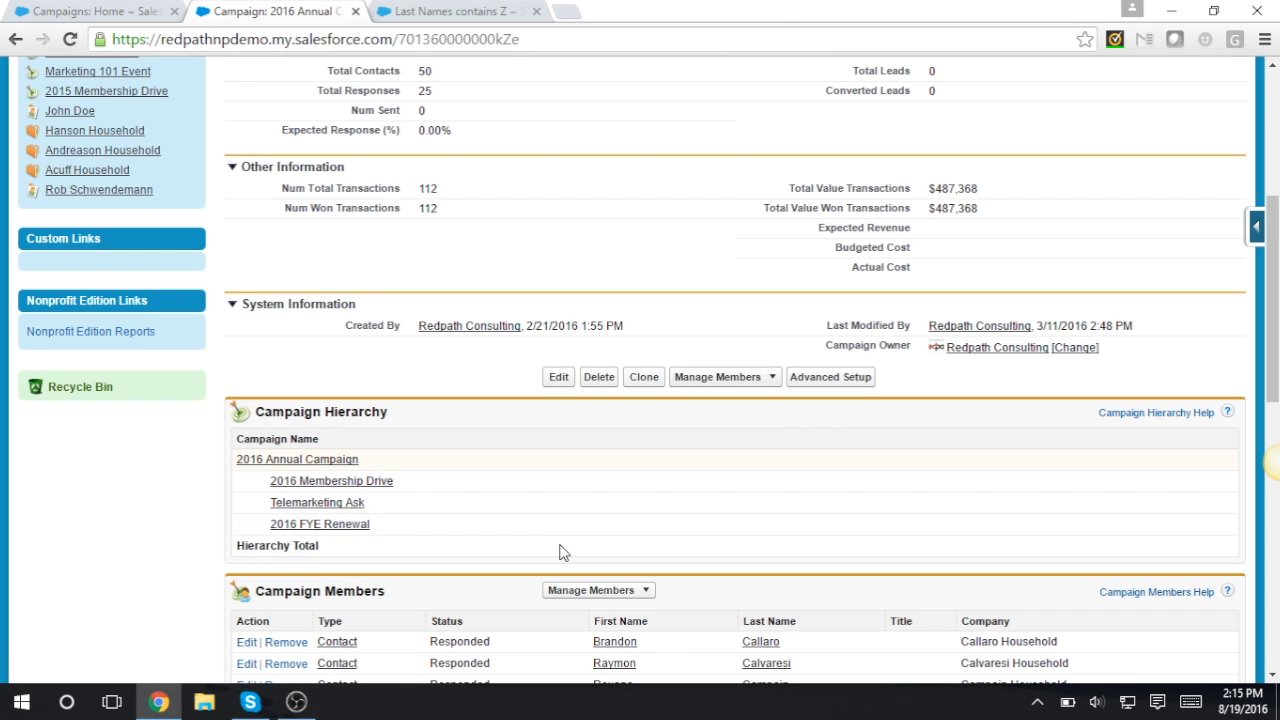
scroll(560, 552, up, 4)
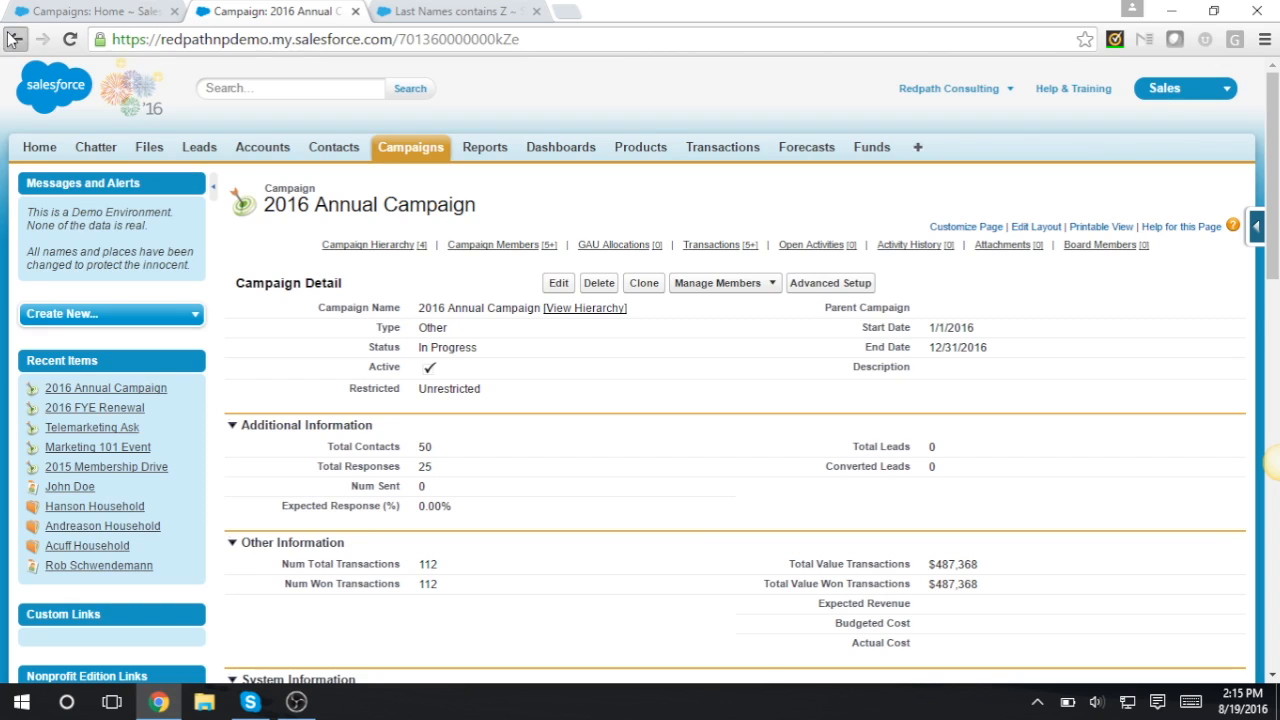
Return to the 2016 FYE Renewal campaign and start adding campaign members by search.
click(12, 39)
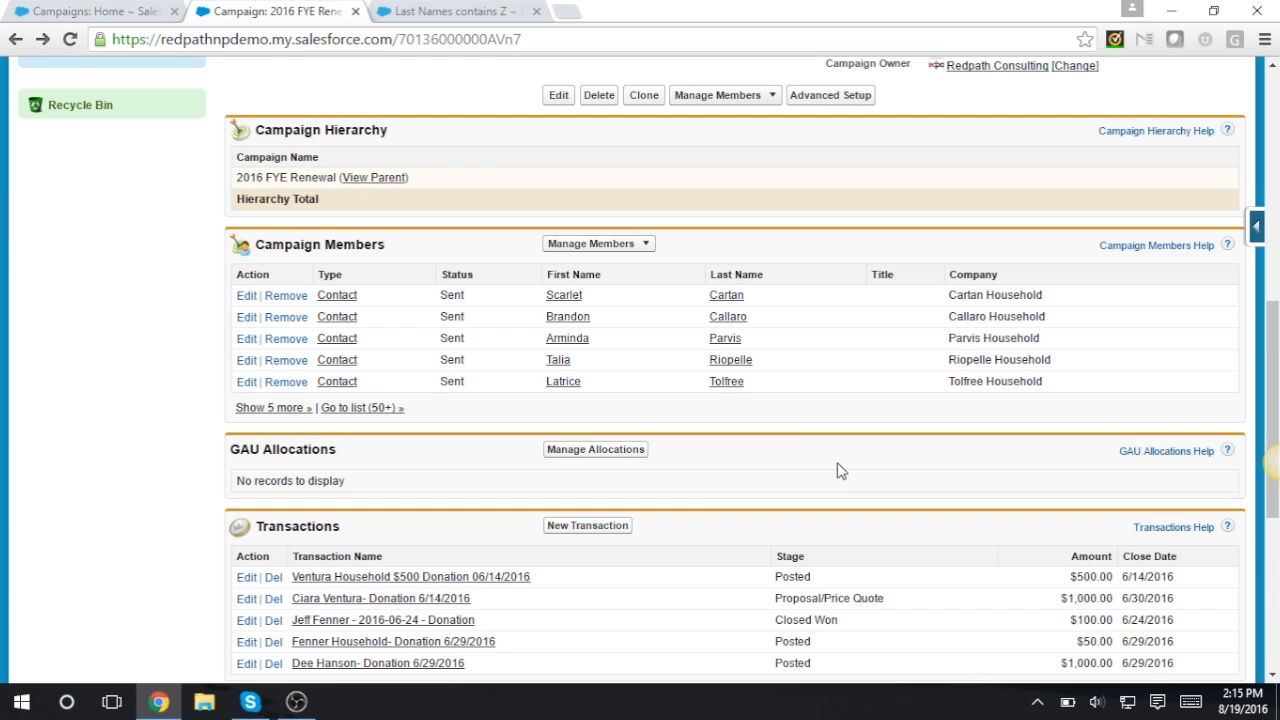
scroll(778, 416, up, 3)
scroll(776, 416, up, 3)
scroll(770, 420, down, 6)
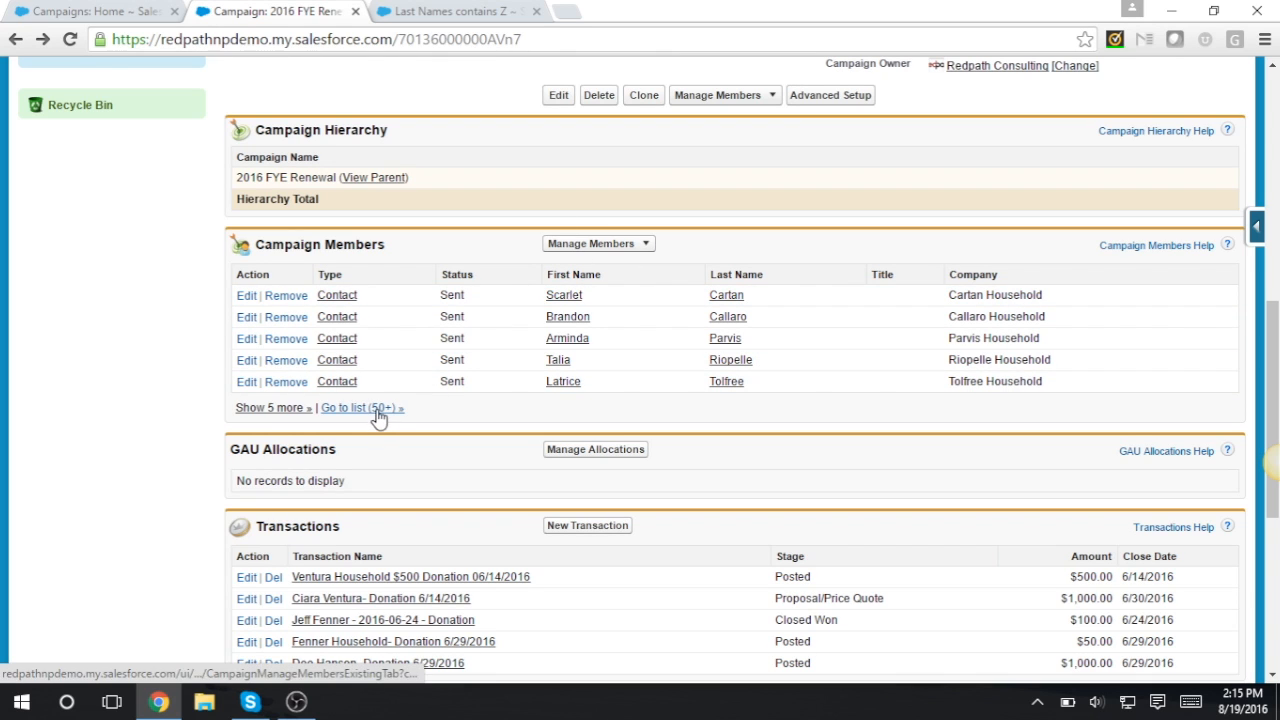
click(606, 246)
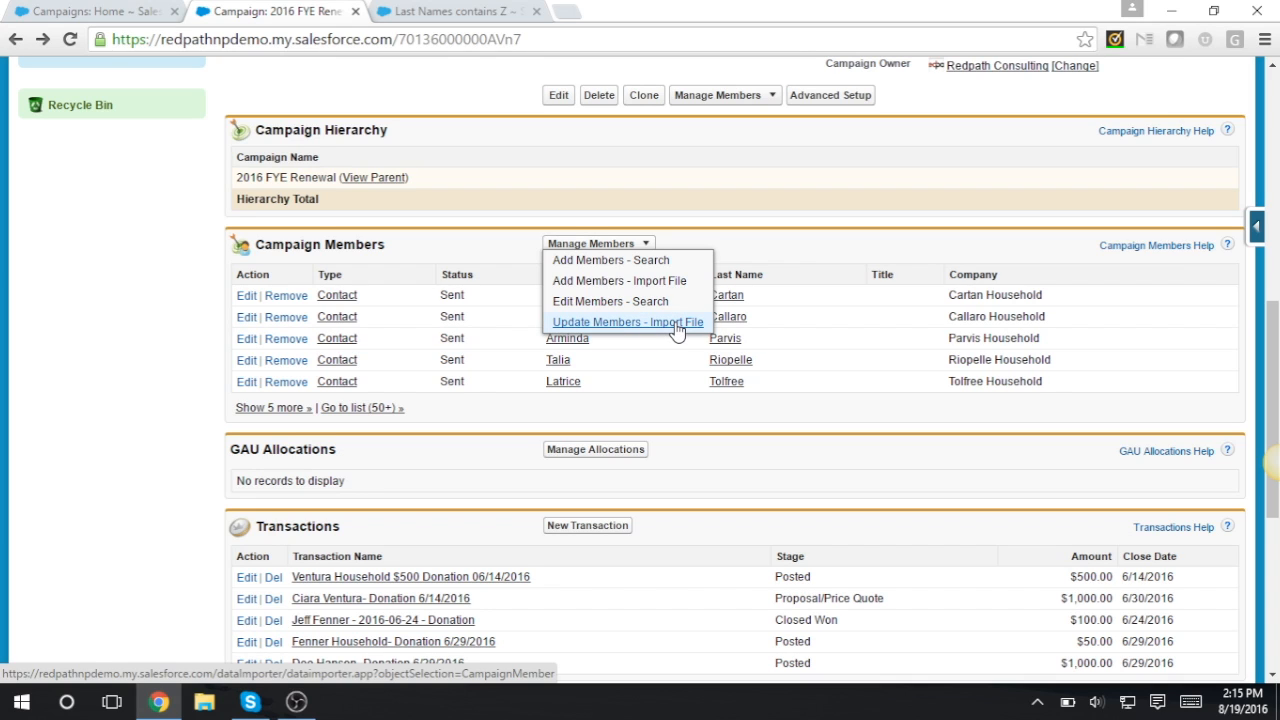
click(645, 262)
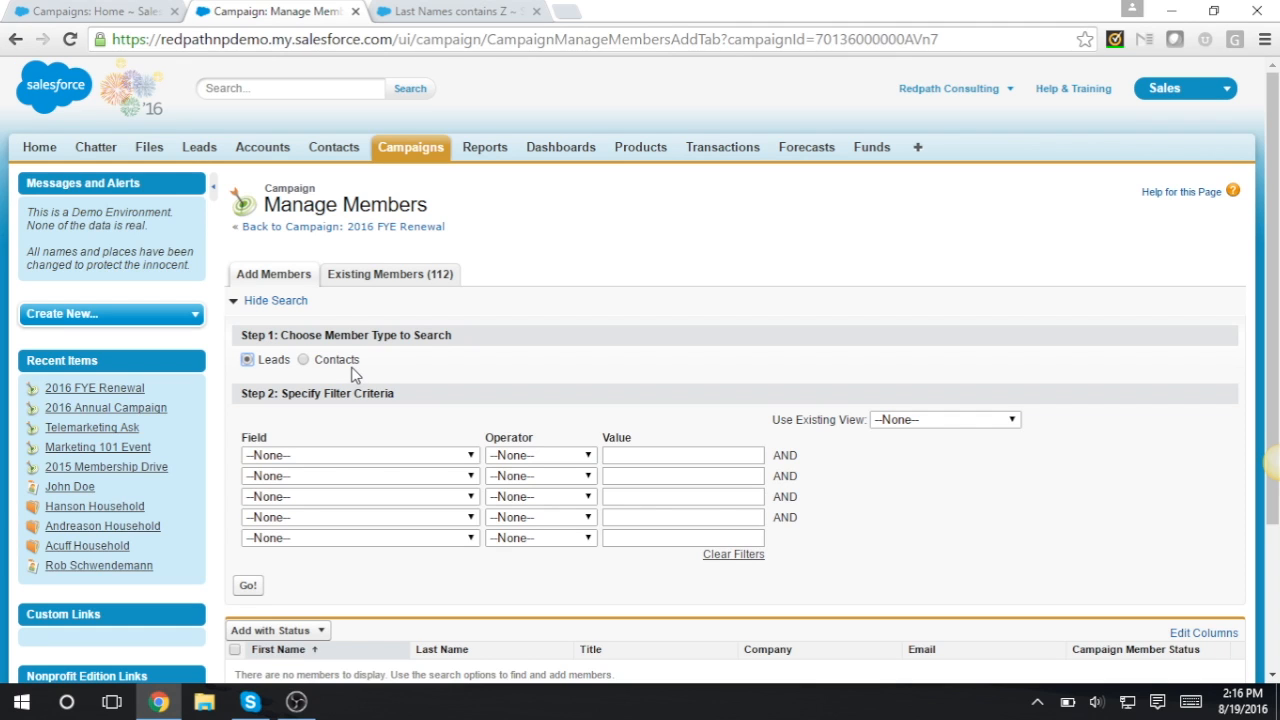
Search the leads with a Last Name equals filter, entering a surname.
scroll(529, 406, down, 2)
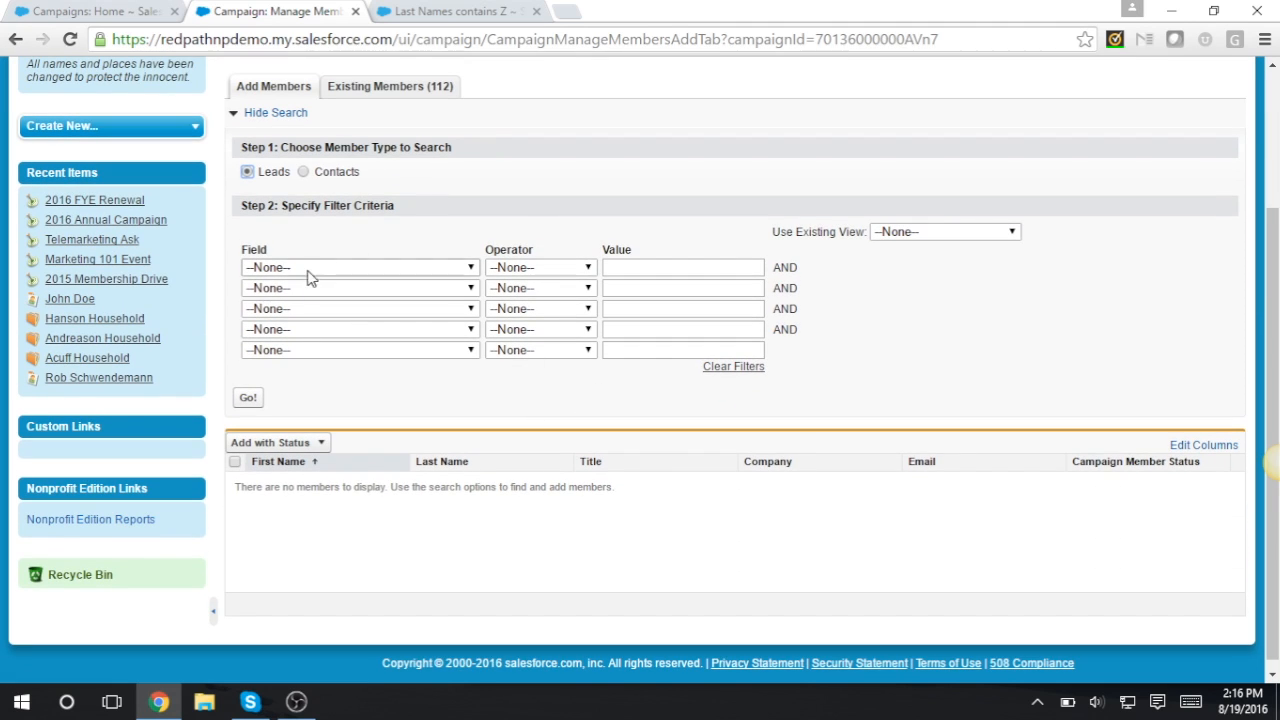
click(438, 268)
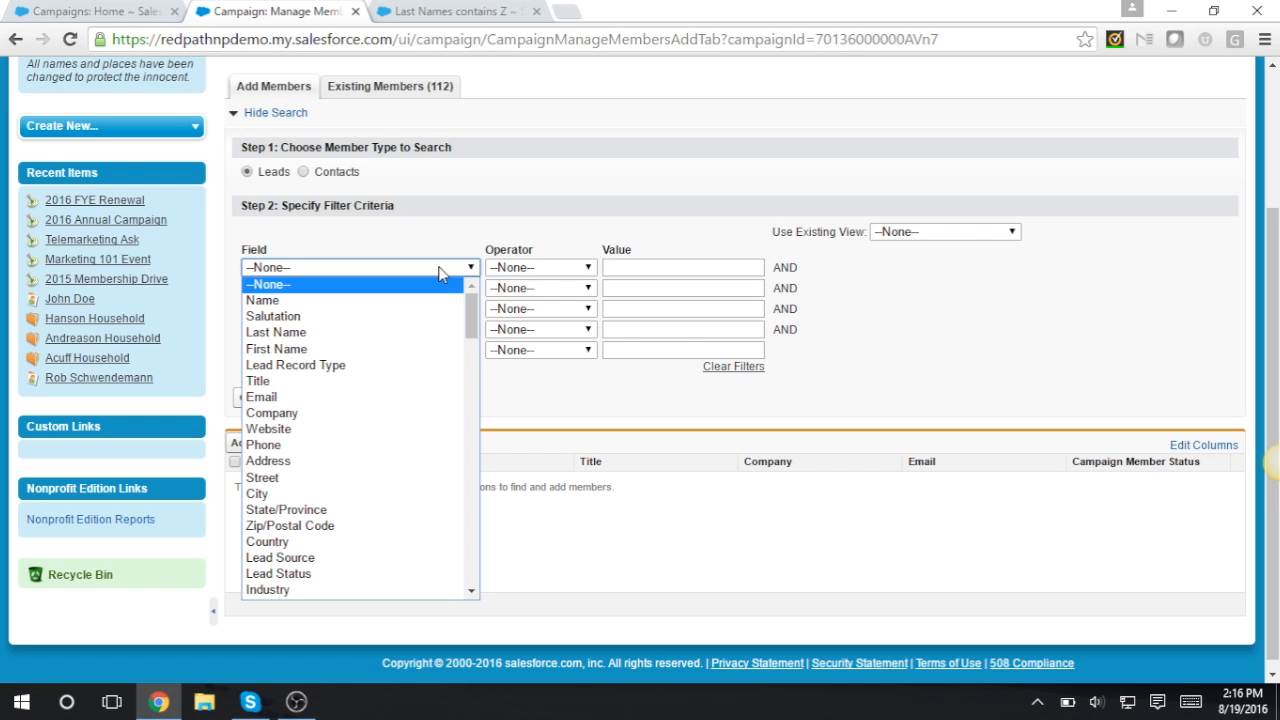
click(392, 332)
click(681, 268)
text(Olson)
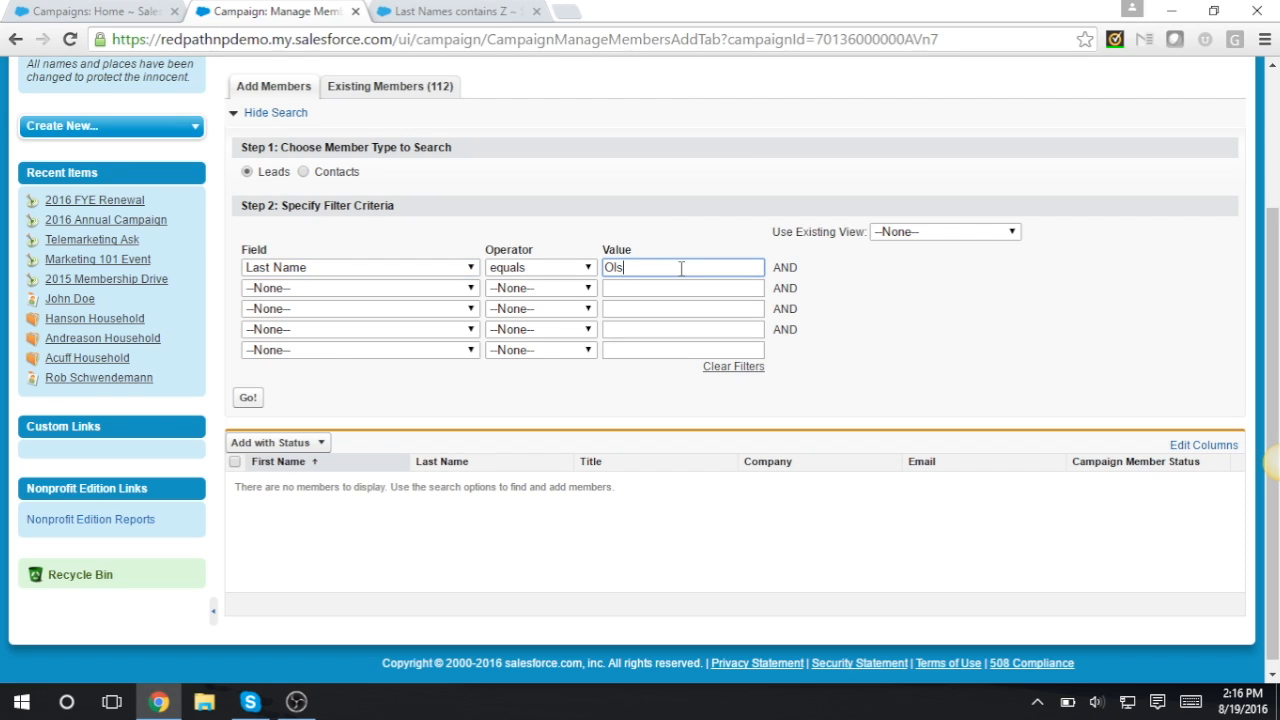
click(248, 397)
Replace the surname in the lead filter with another one, rerun the search and select the matching lead.
drag(658, 268, 568, 253)
text(hanson)
key(Return)
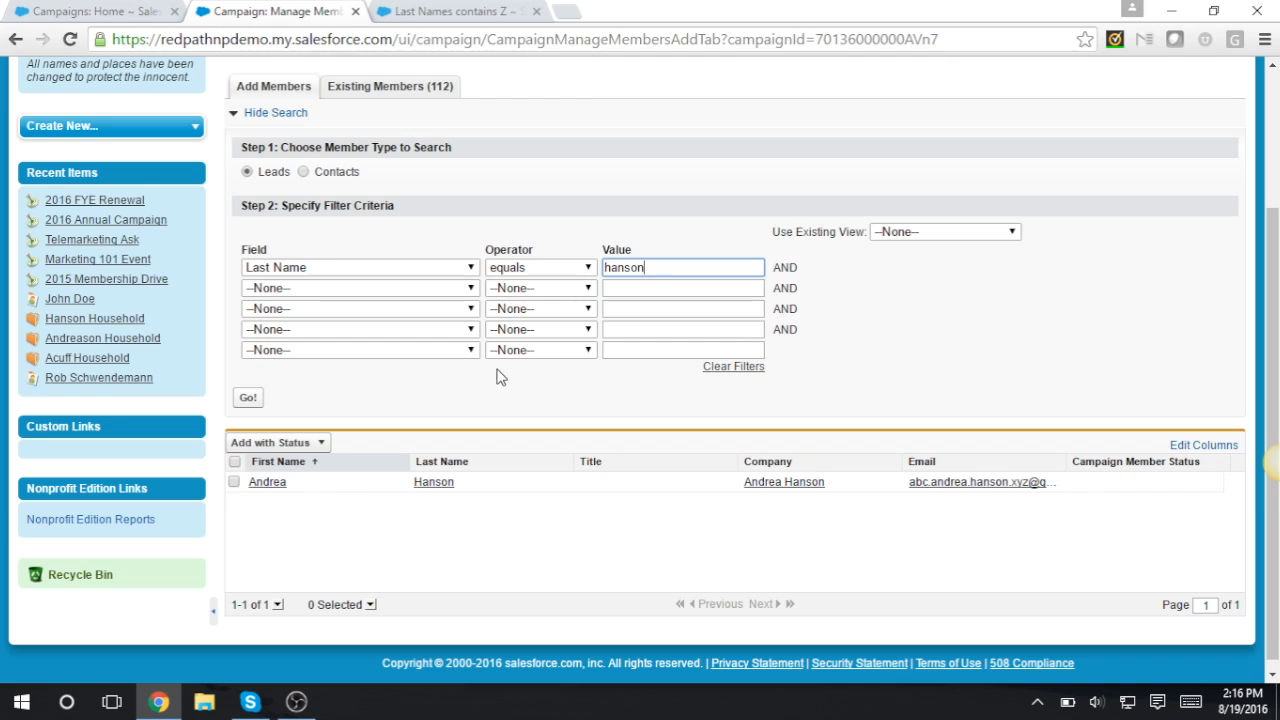
click(234, 482)
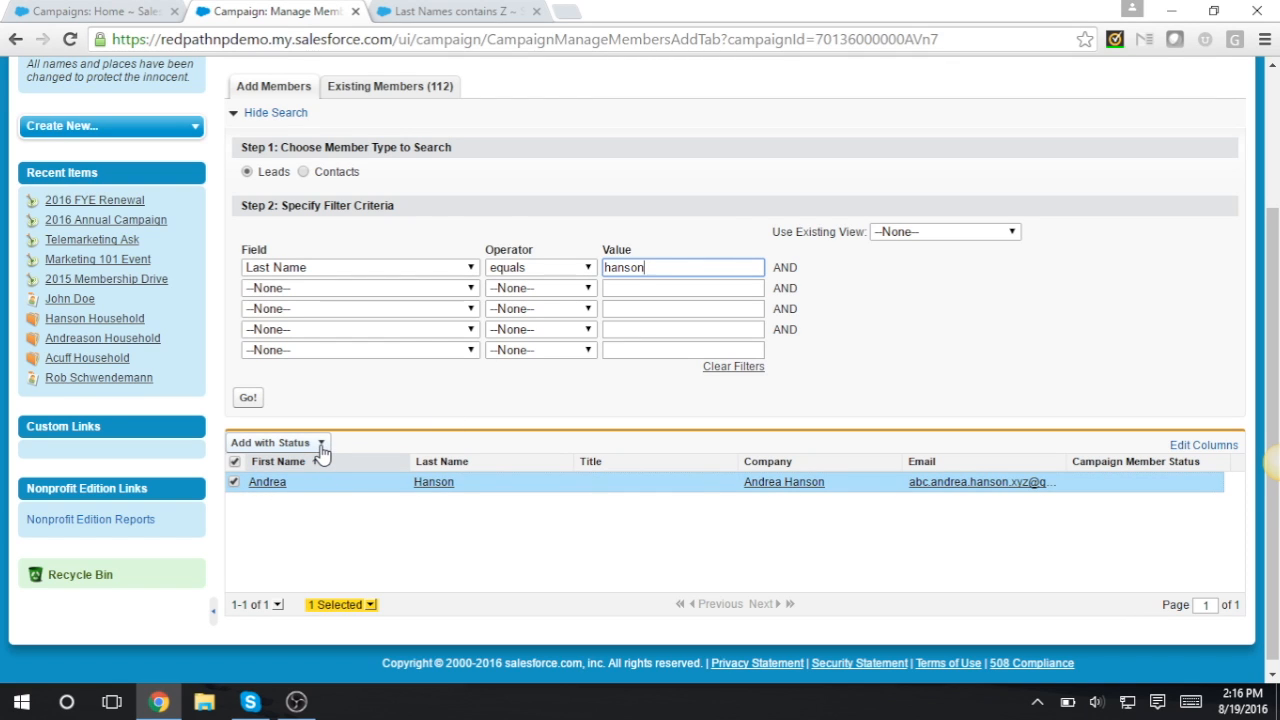
Change the member type to Contacts and search with a Last Name equals filter for the desired surname.
click(246, 172)
click(303, 172)
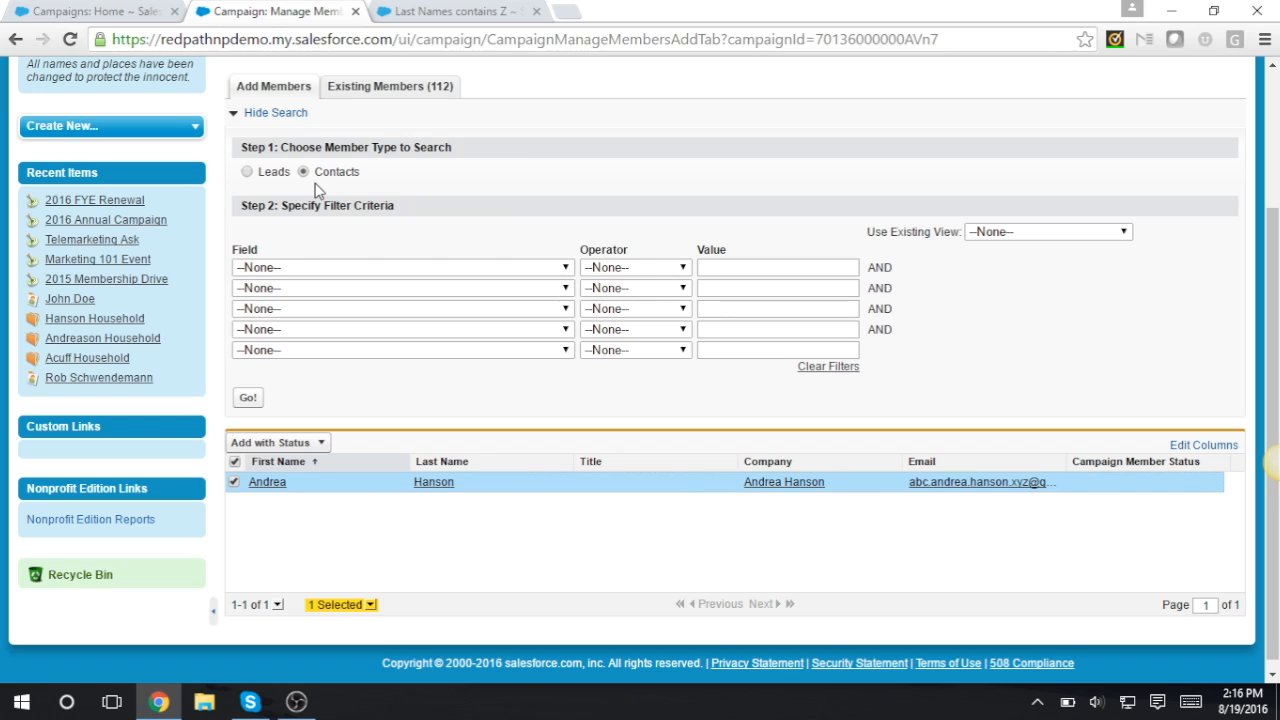
click(566, 268)
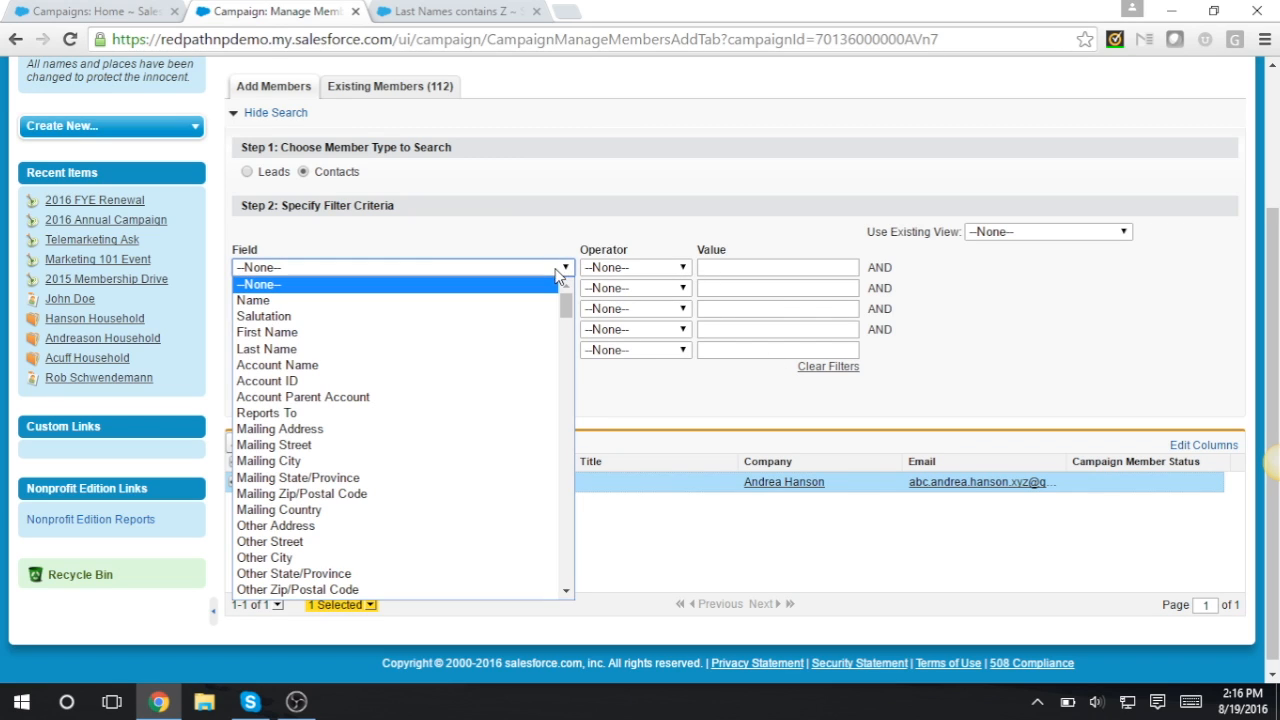
click(448, 358)
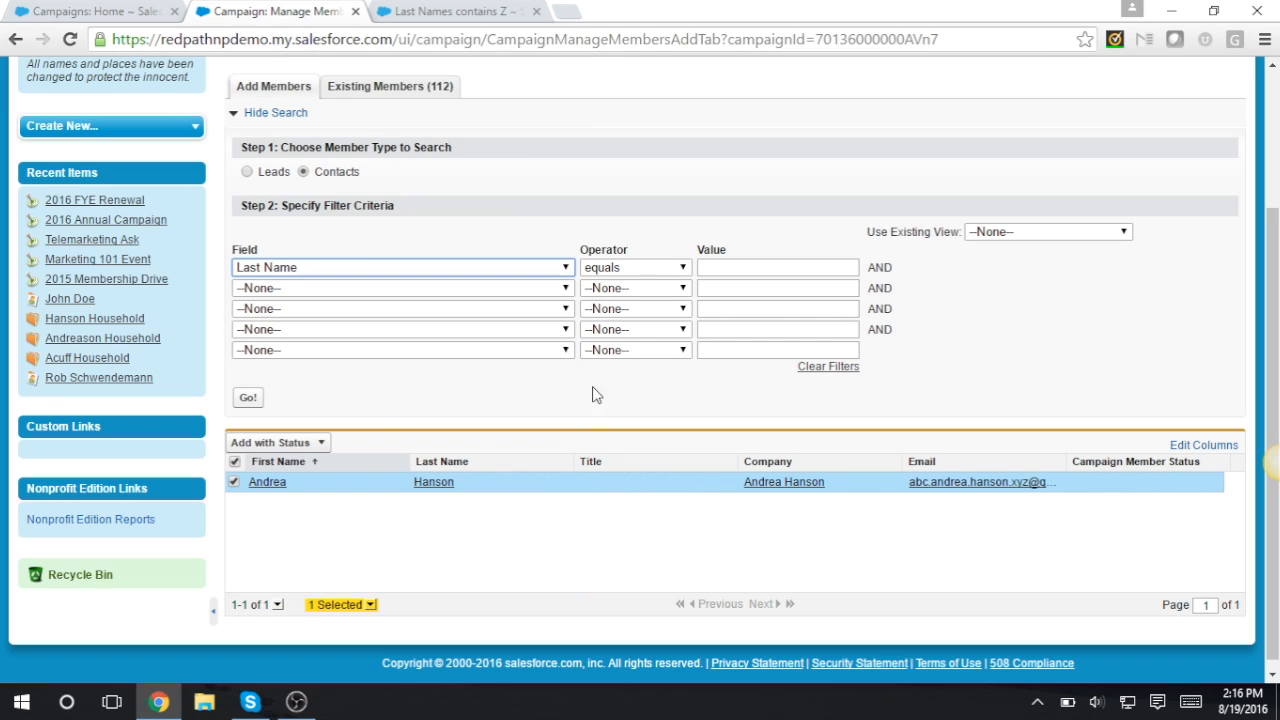
click(728, 266)
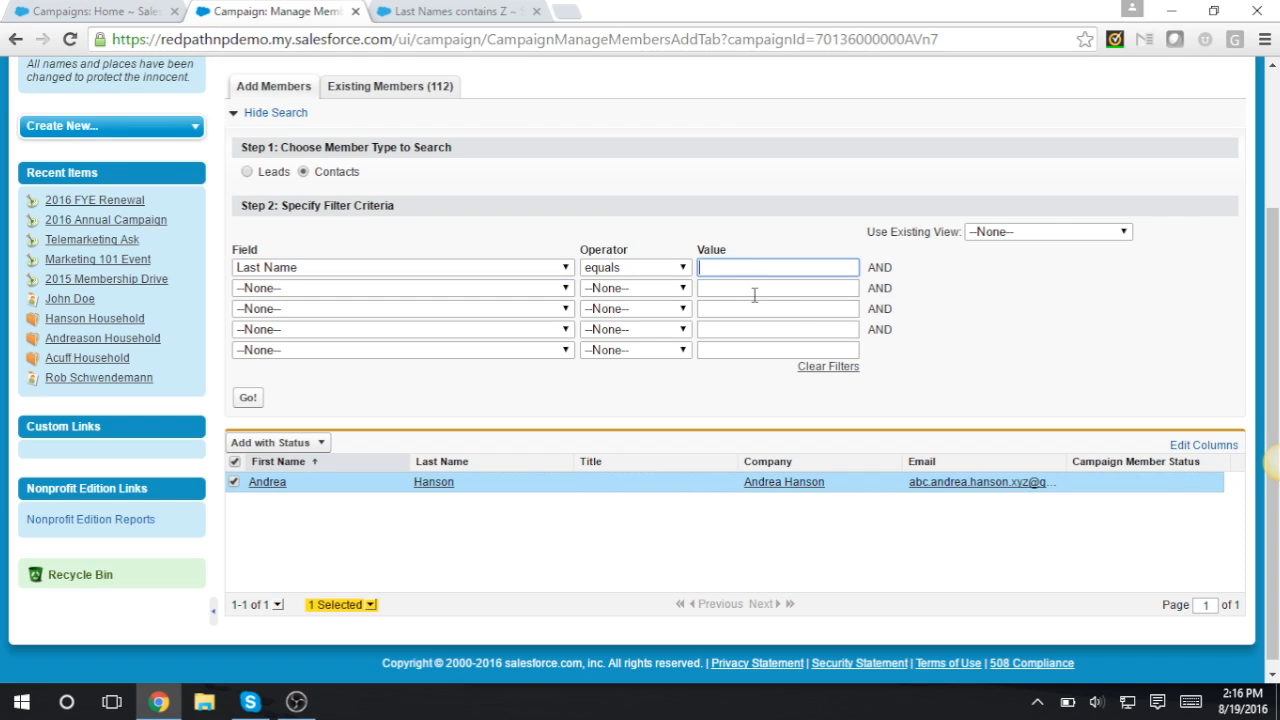
text(olson)
key(Return)
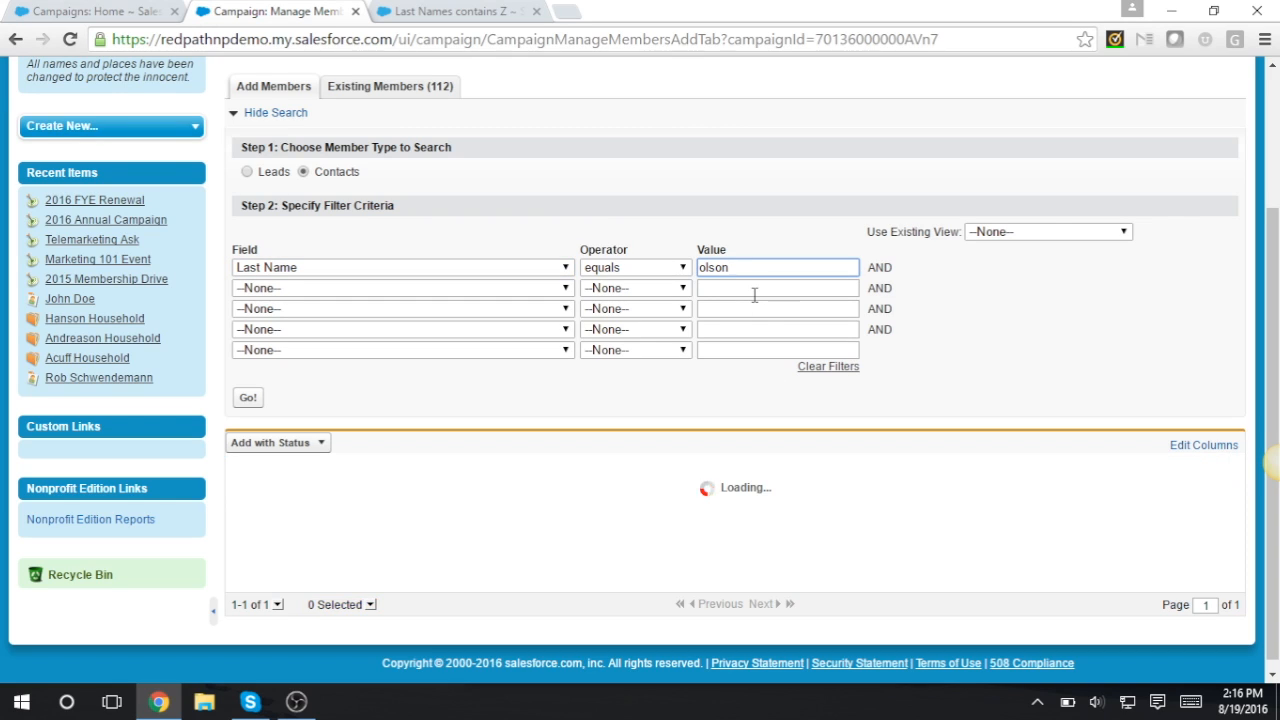
Replace the surname in the contact Last Name filter with another one and rerun the search.
drag(724, 265, 679, 263)
text(hanson)
key(Return)
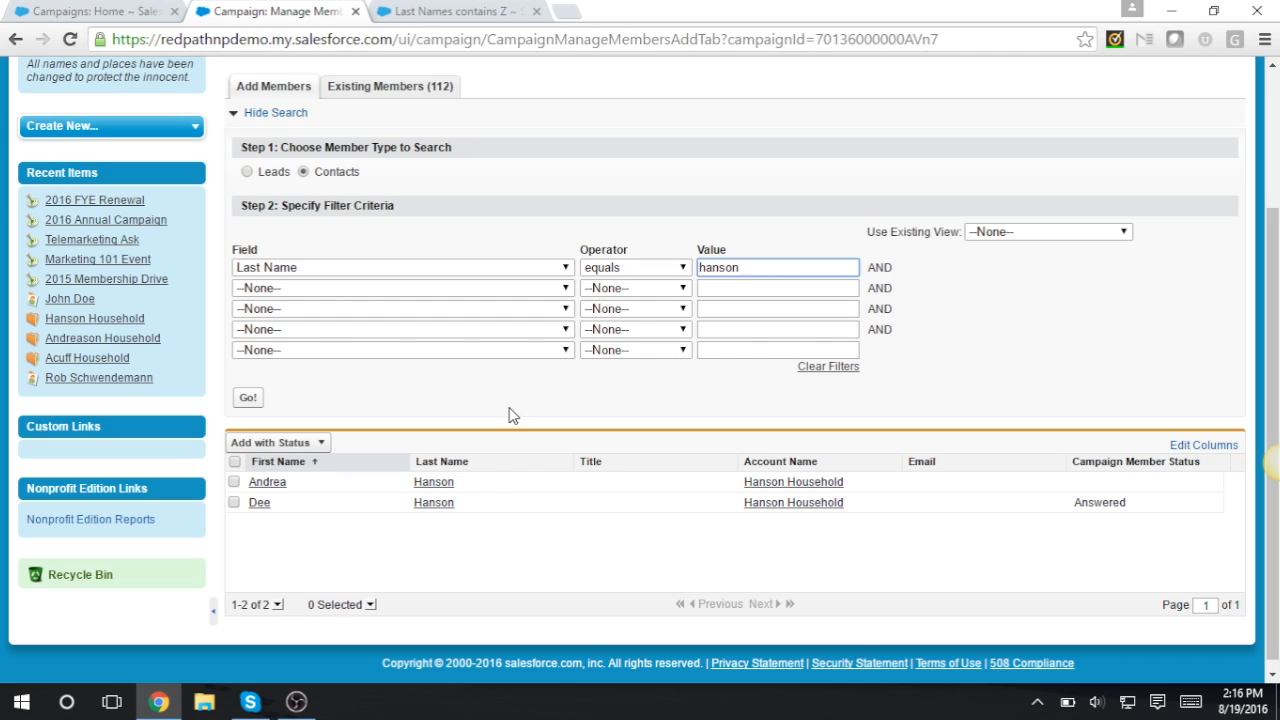
Select only the matching contact who is already a campaign member and set the member status to Sent.
click(234, 482)
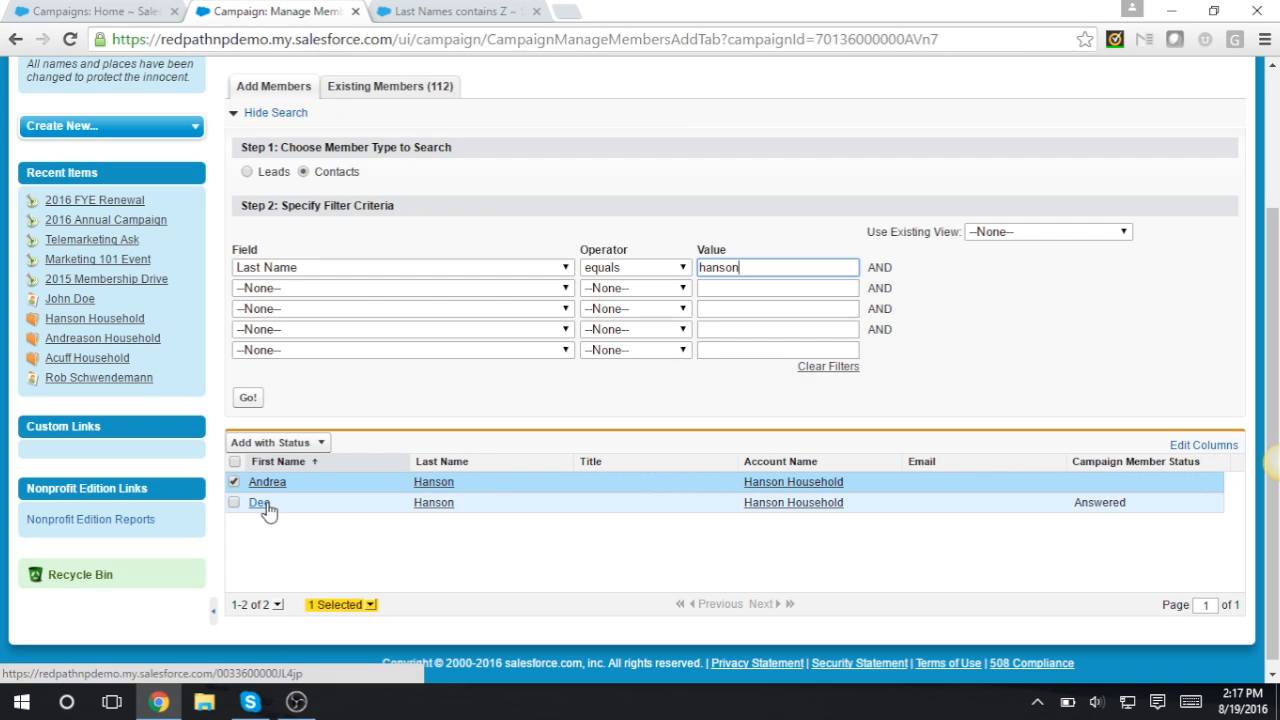
click(235, 483)
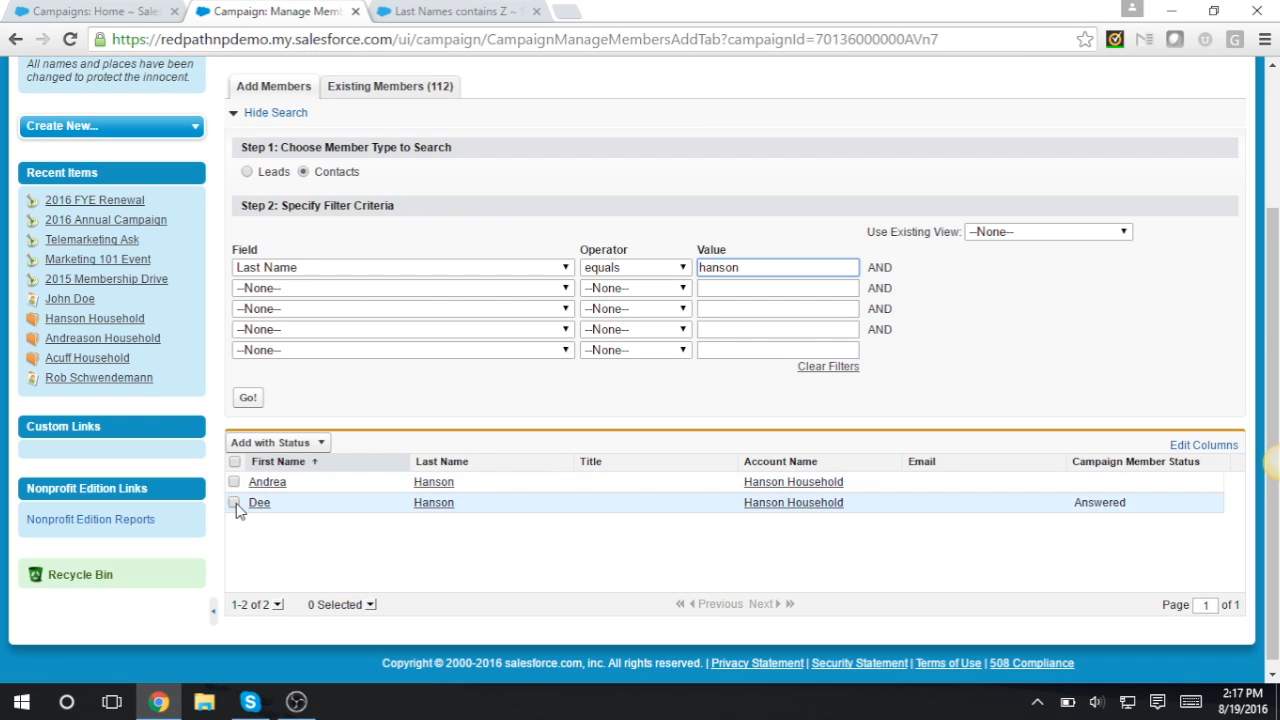
click(234, 503)
click(283, 442)
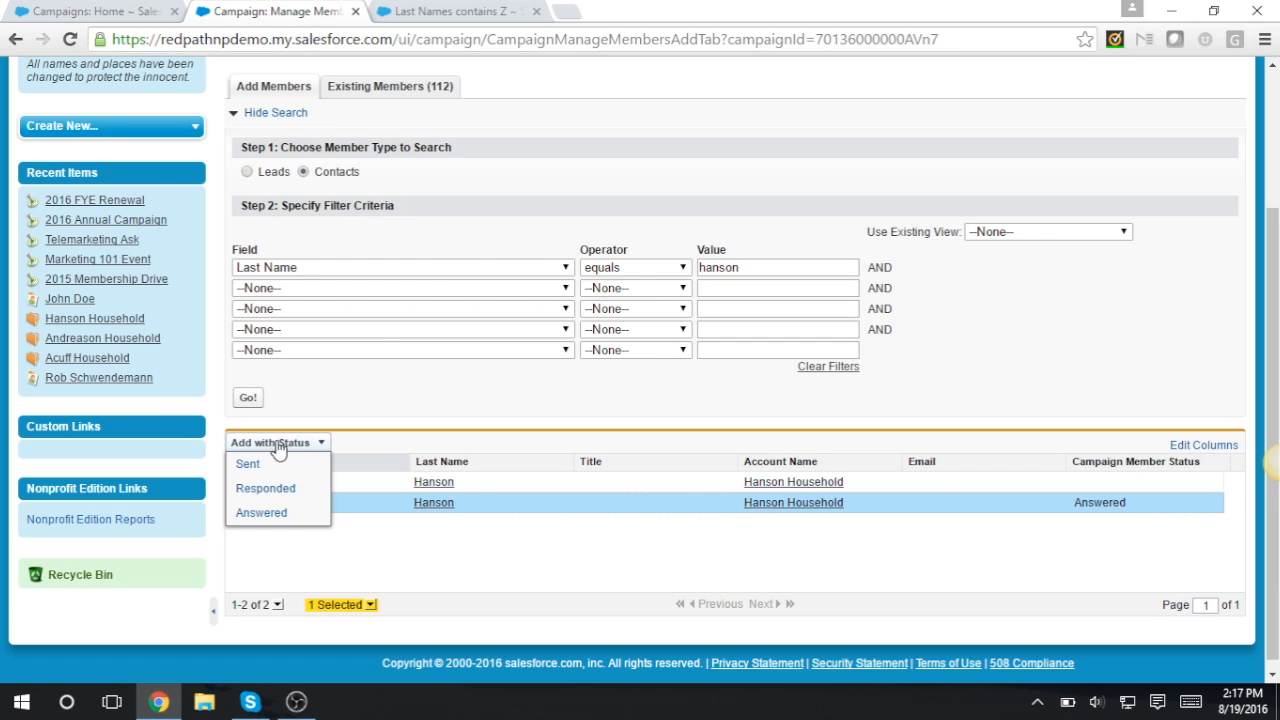
click(248, 465)
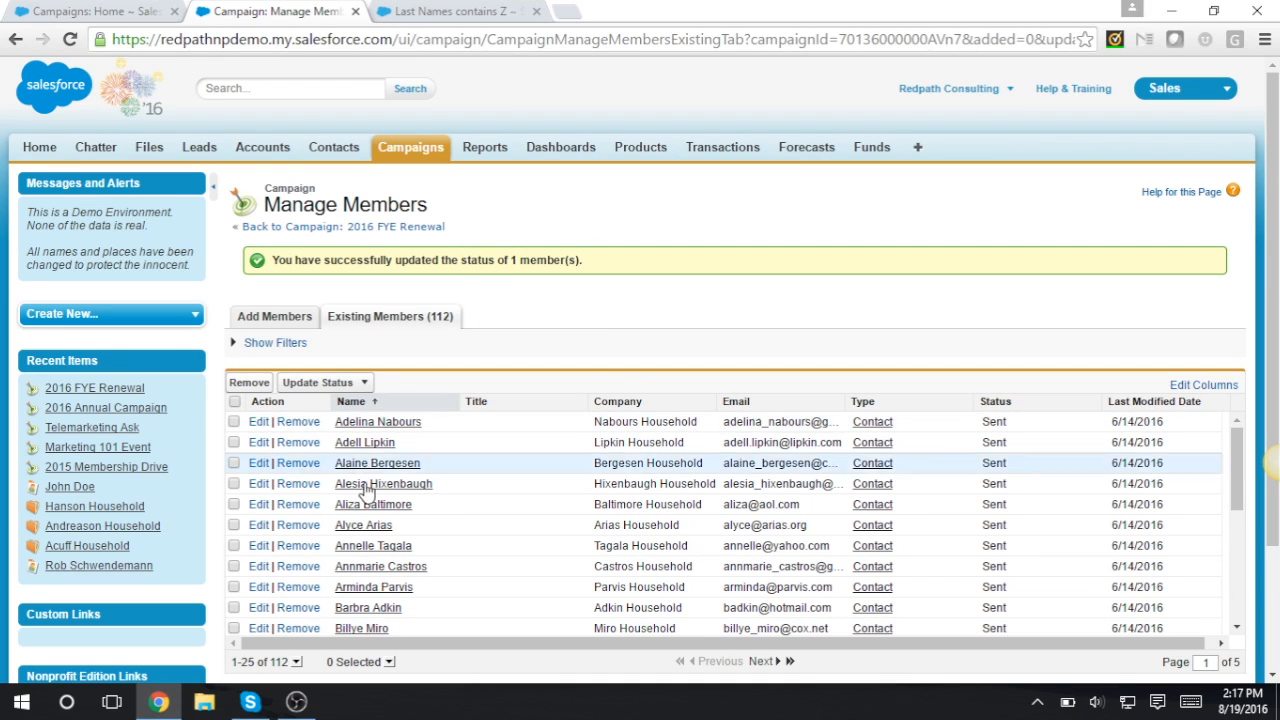
Open the updated contact's campaign member record from the existing members, and return to the 2016 FYE Renewal campaign's member section.
scroll(390, 500, down, 3)
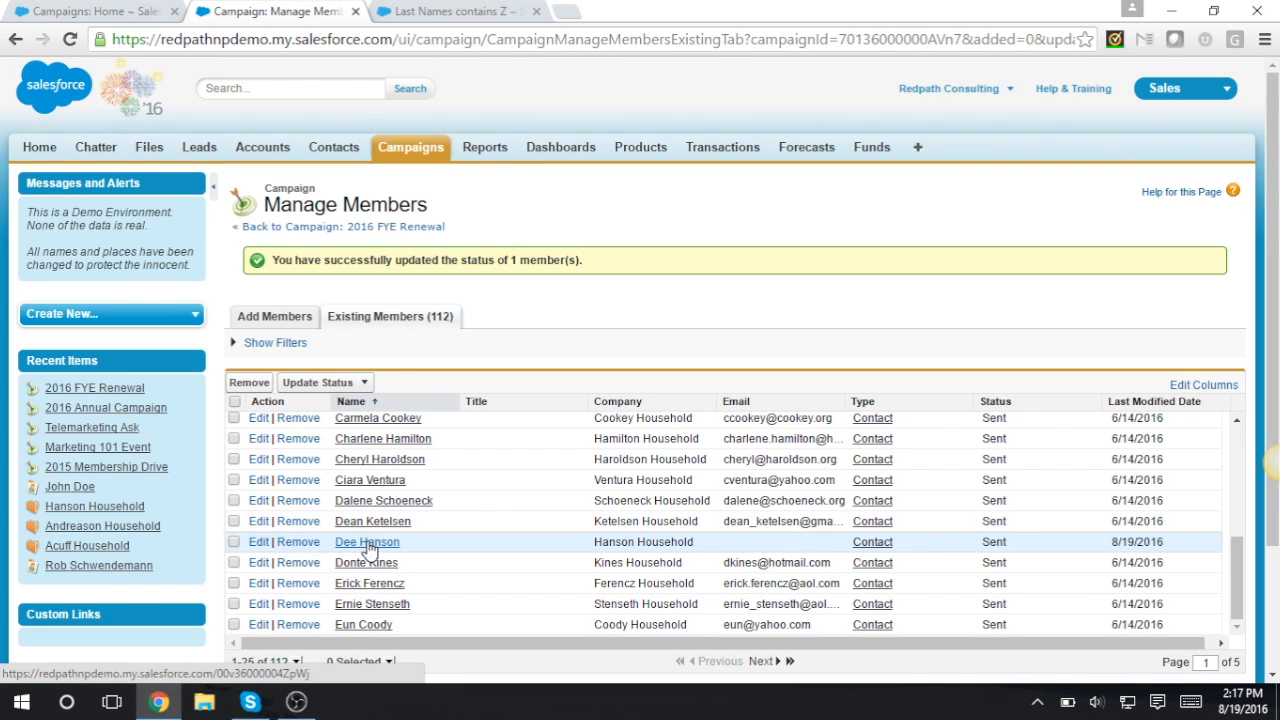
click(367, 542)
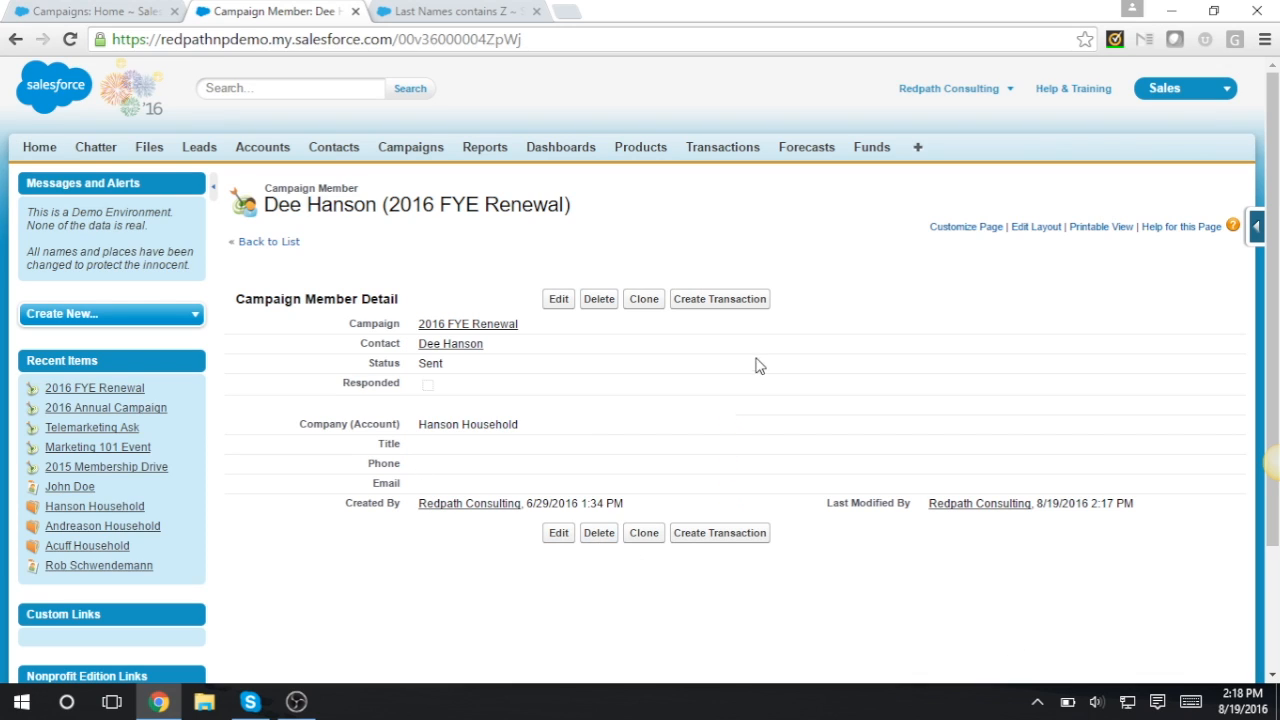
click(105, 390)
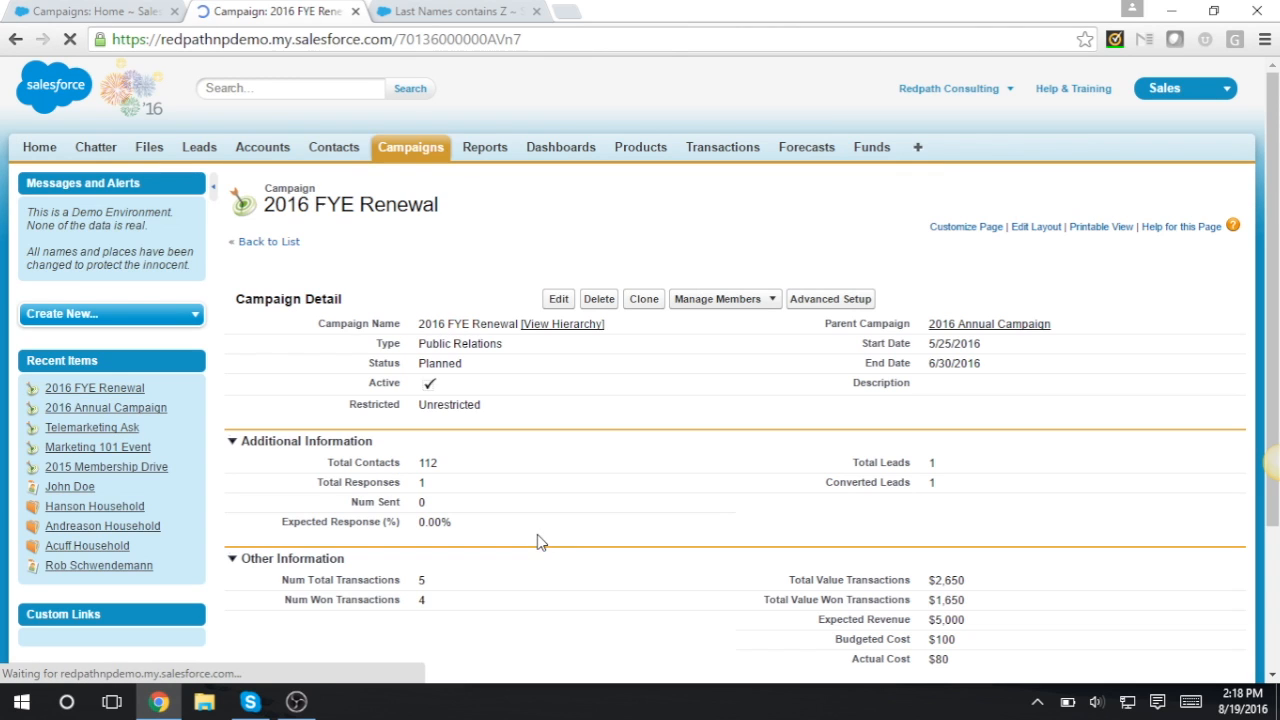
scroll(754, 451, down, 6)
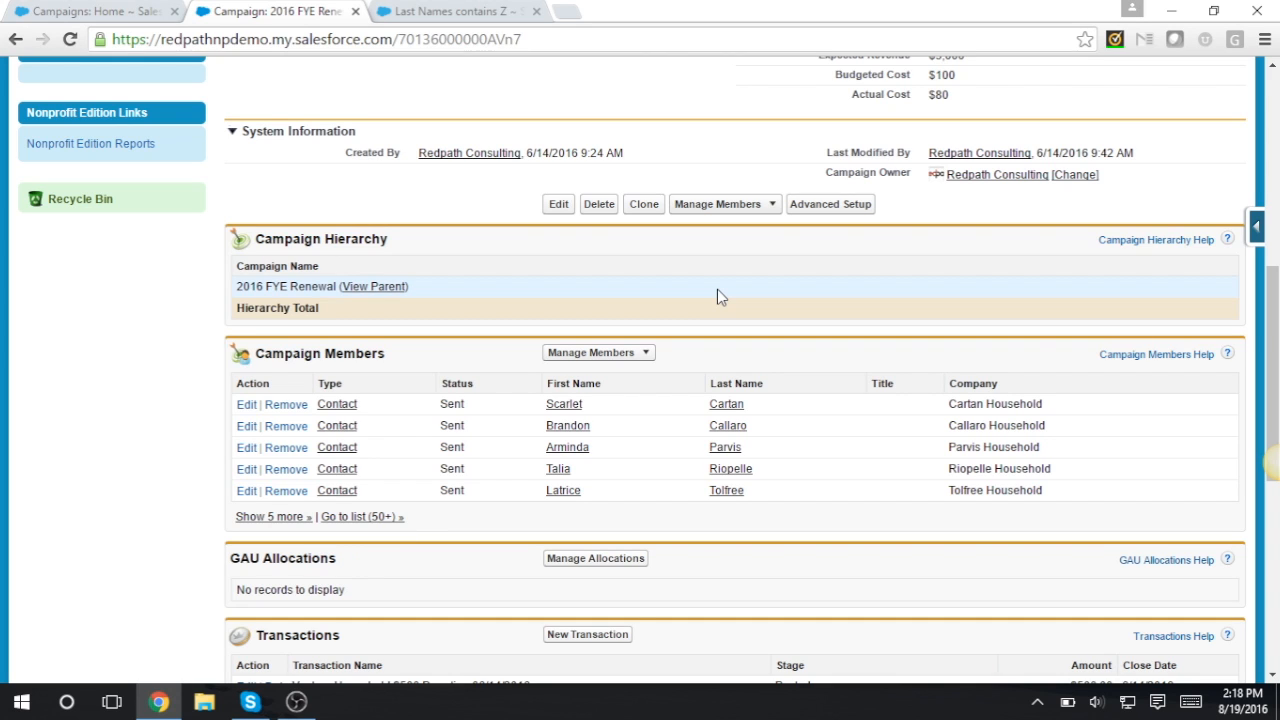
Start adding the contacts from the Last Names contains Z report to a campaign.
click(467, 11)
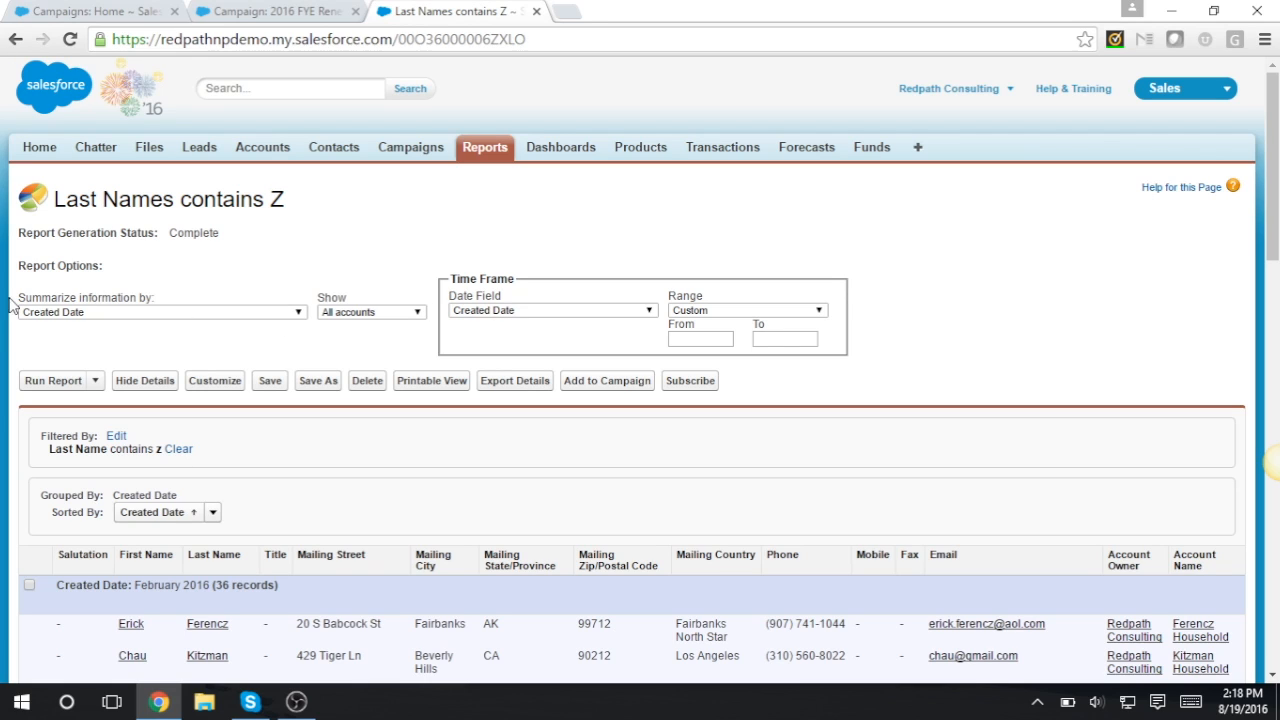
click(600, 389)
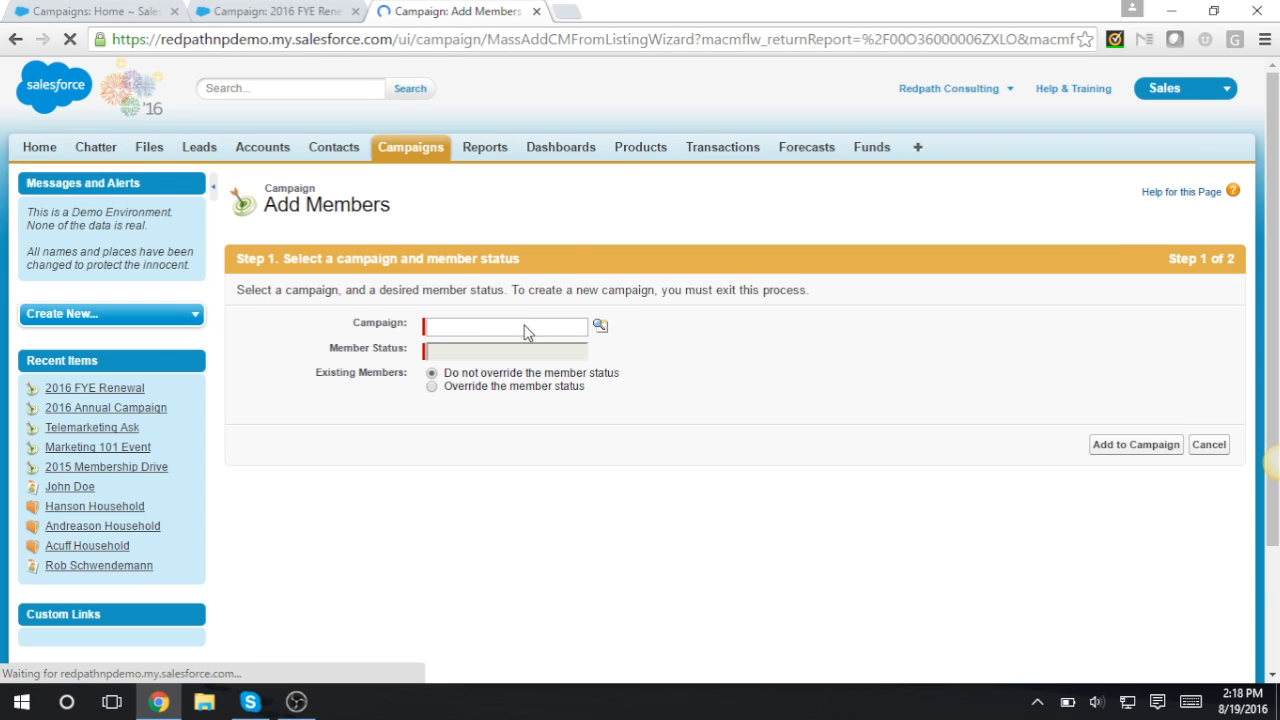
Try to find the target campaign by looking up FYE within All Active Campaigns.
click(600, 326)
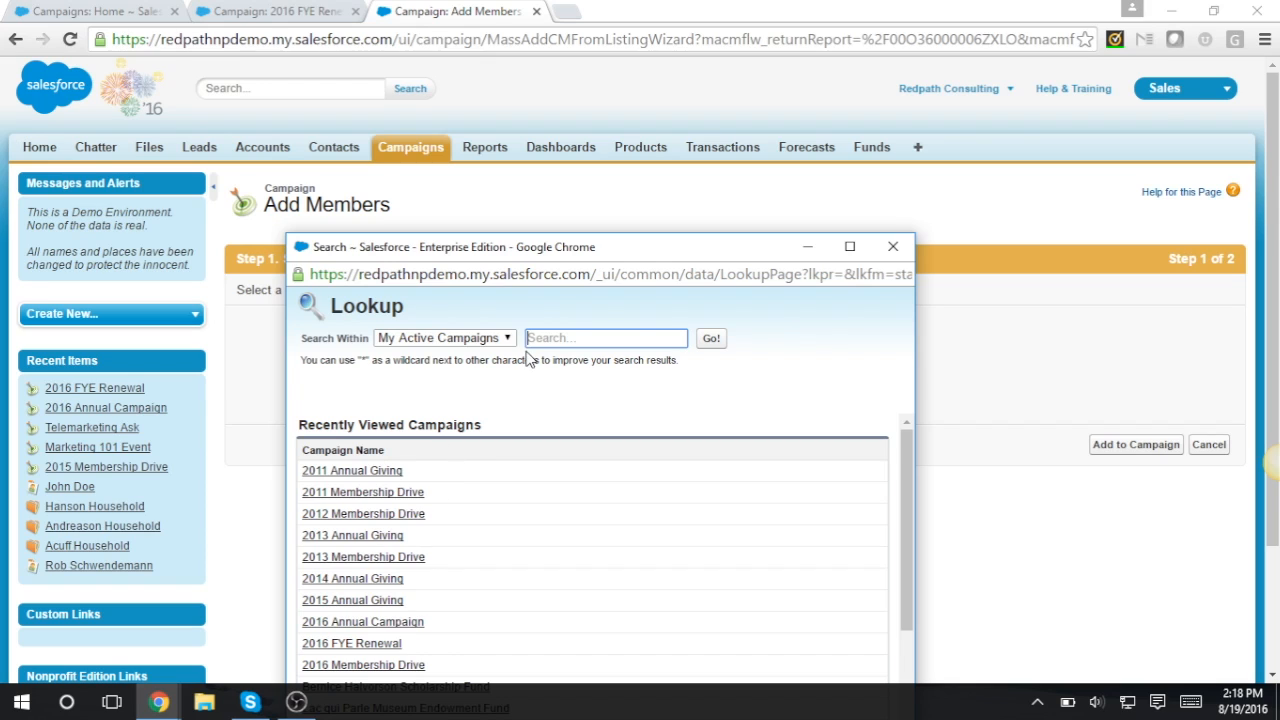
click(508, 339)
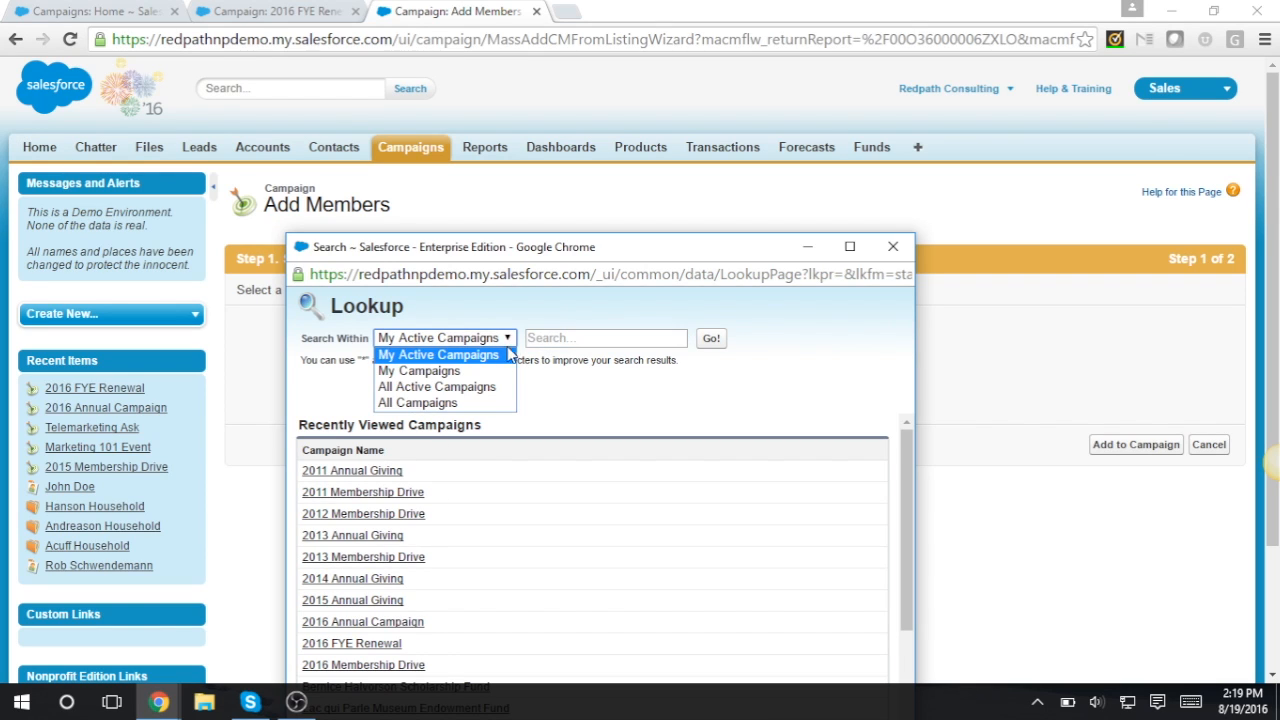
click(483, 387)
click(551, 338)
text(y)
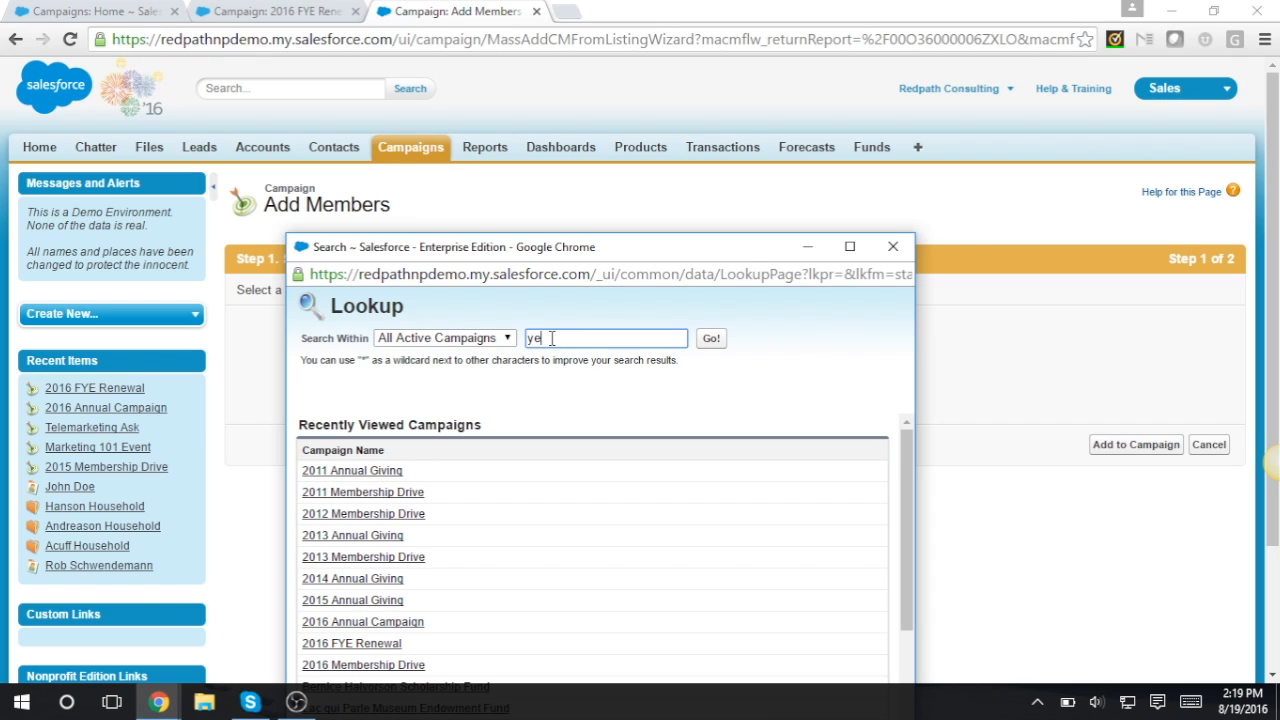
text(e)
key(BackSpace)
key(BackSpace)
text(FYE)
key(Return)
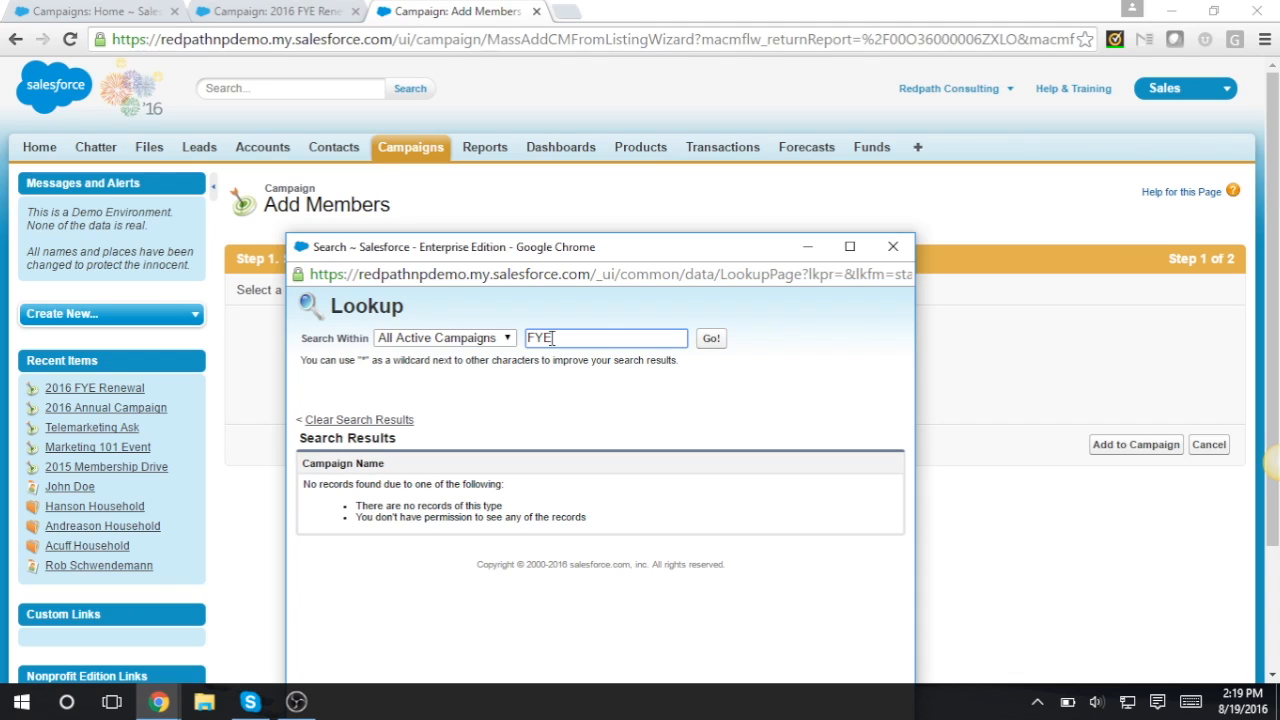
drag(552, 338, 479, 321)
key(ctrl+x)
Copy the campaign name from the 2016 FYE Renewal page and use it to look up and select the target campaign.
click(230, 20)
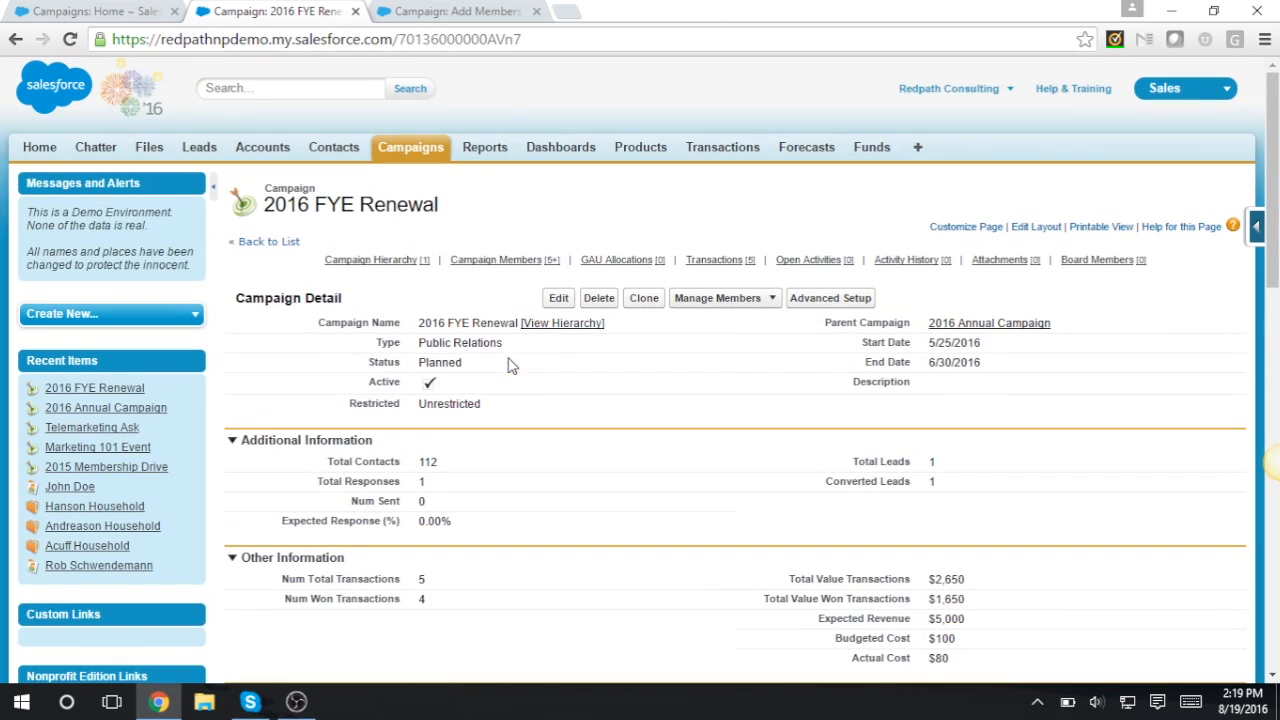
scroll(470, 300, up, 6)
drag(468, 213, 267, 193)
click(432, 12)
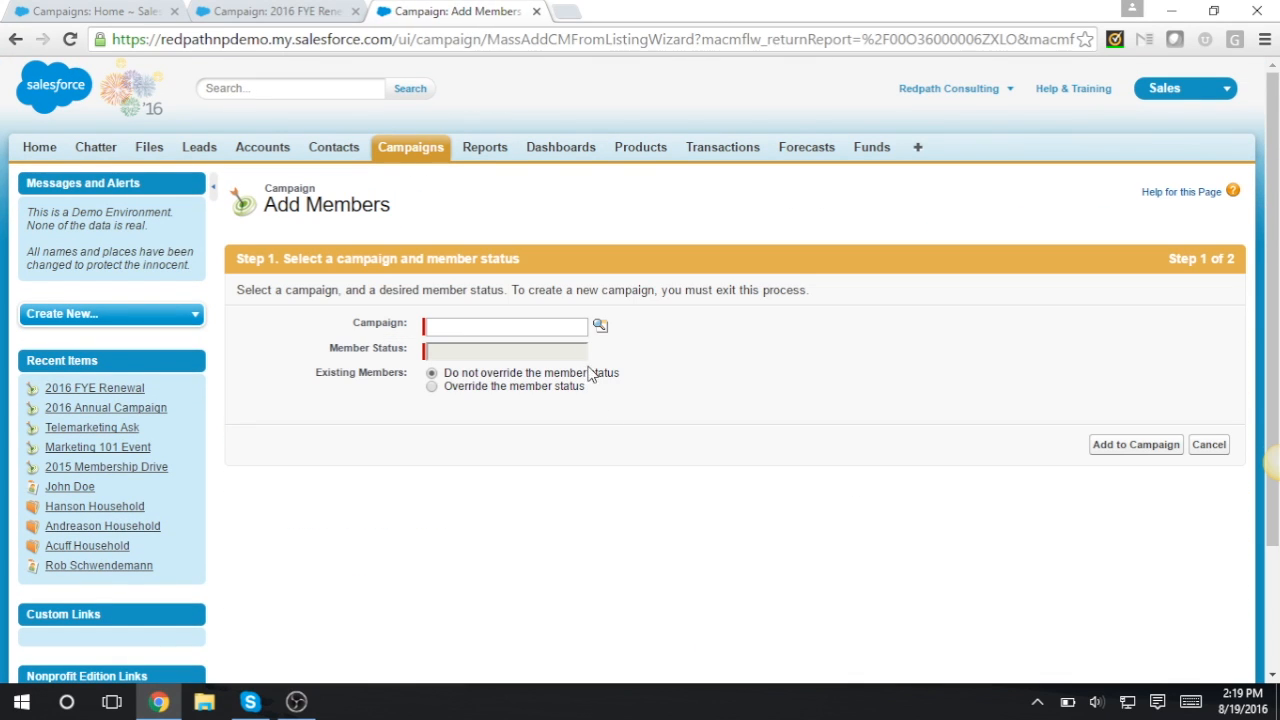
click(580, 329)
key(ctrl+v)
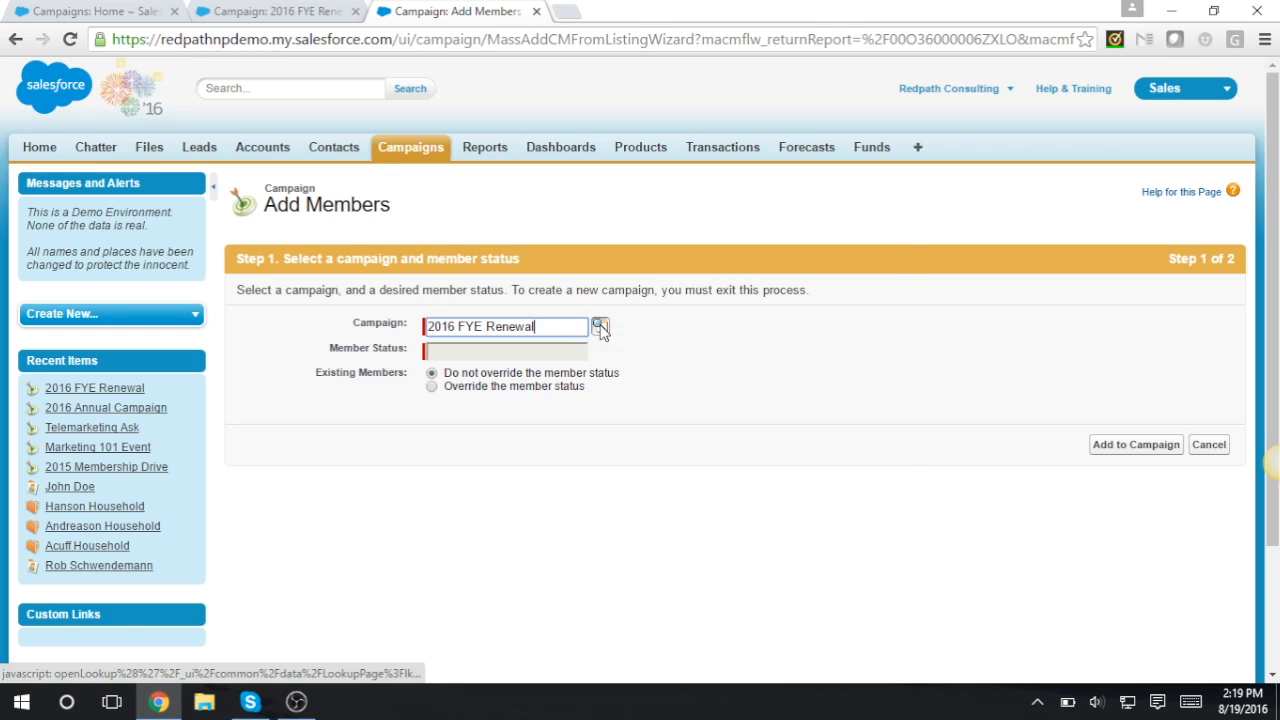
click(600, 329)
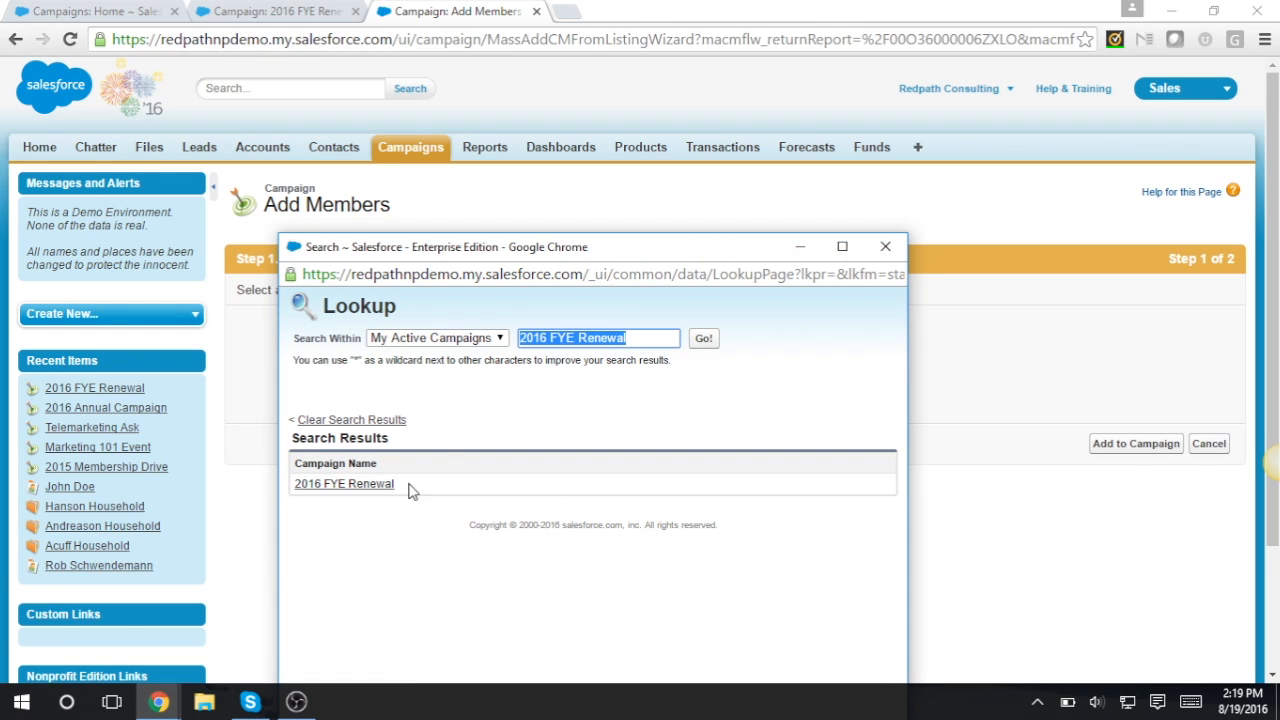
click(385, 486)
Set the member status to Sent, add the report's contacts to the campaign and finish the wizard.
click(494, 352)
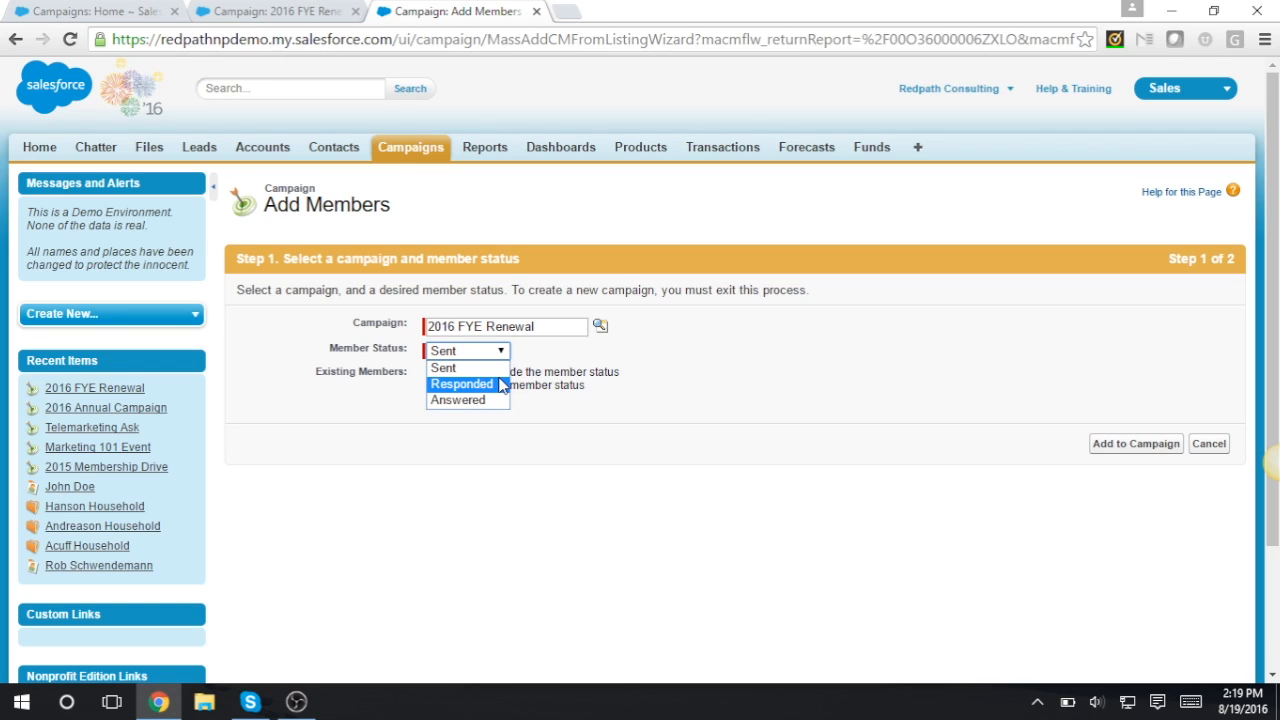
click(494, 372)
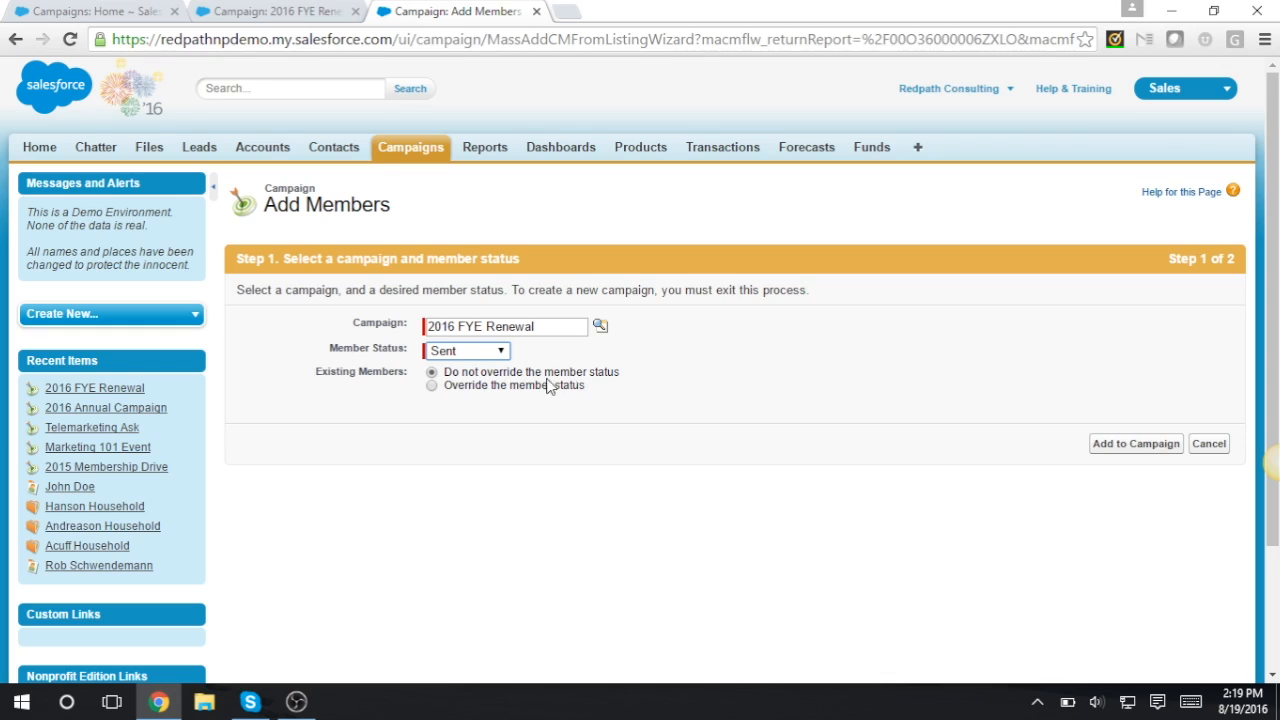
click(1168, 452)
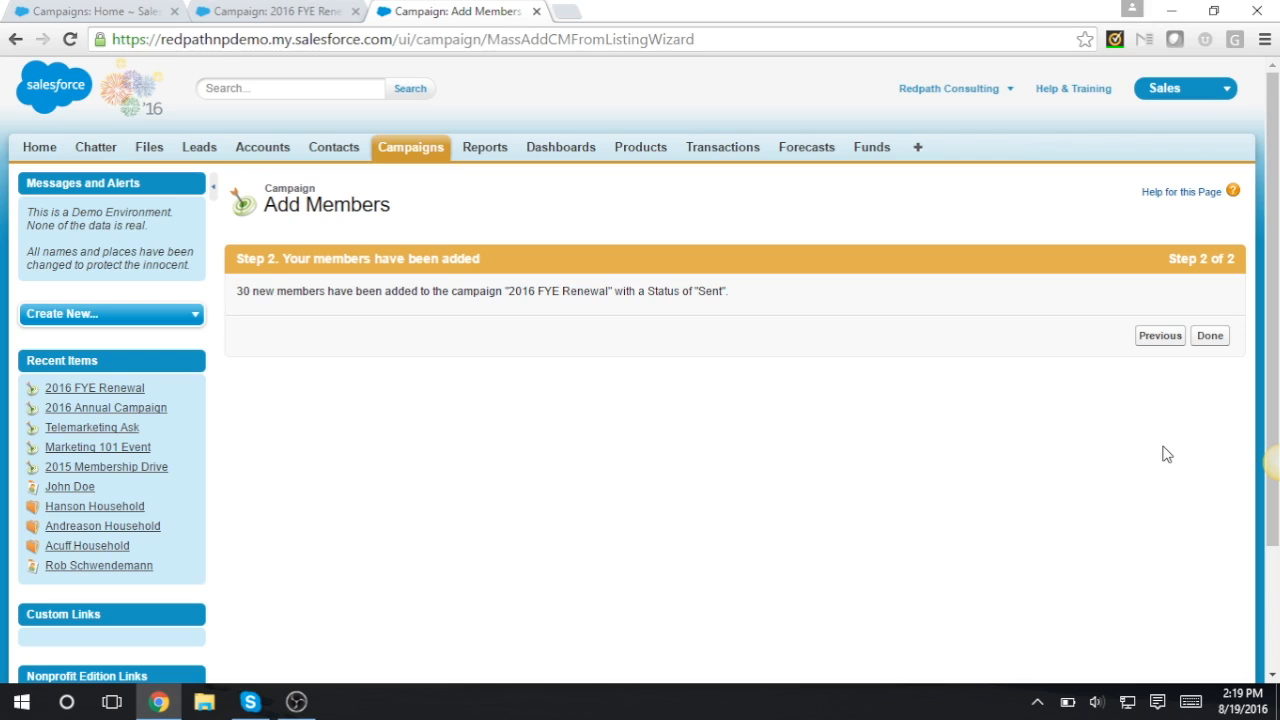
click(1210, 337)
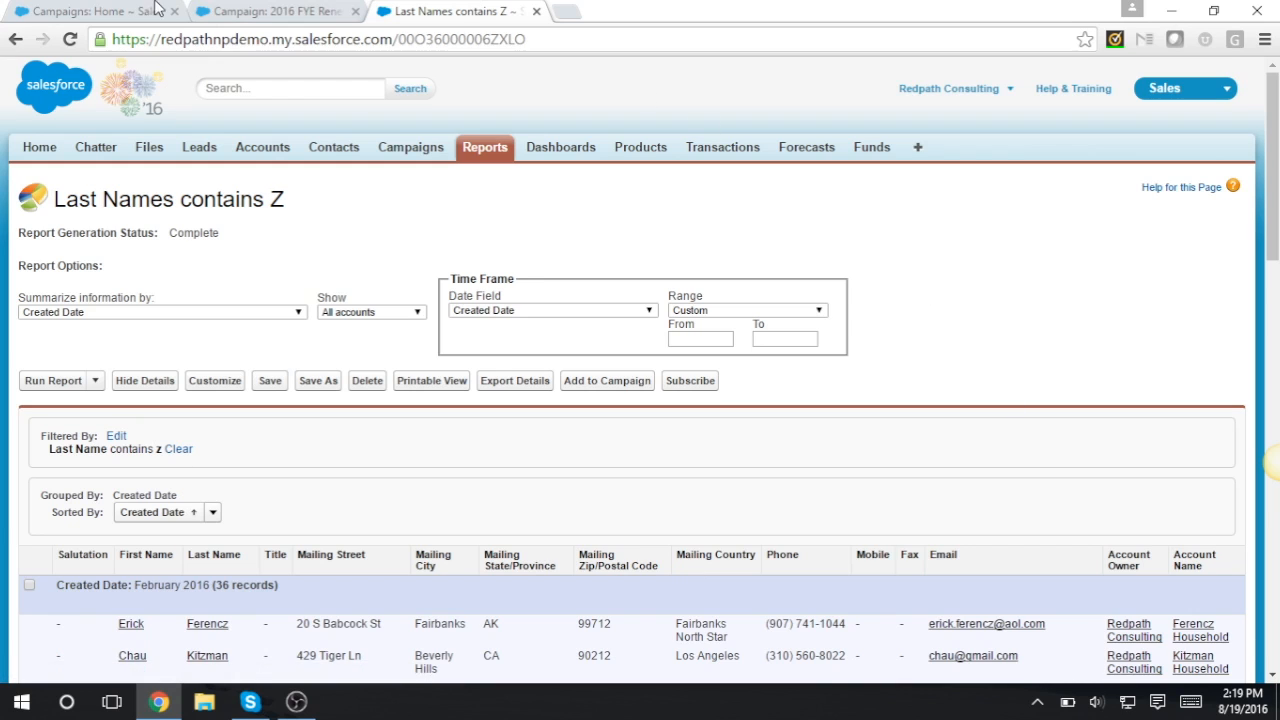
Refresh the 2016 FYE Renewal campaign, open its full list of existing members and examine the available status updates.
click(270, 12)
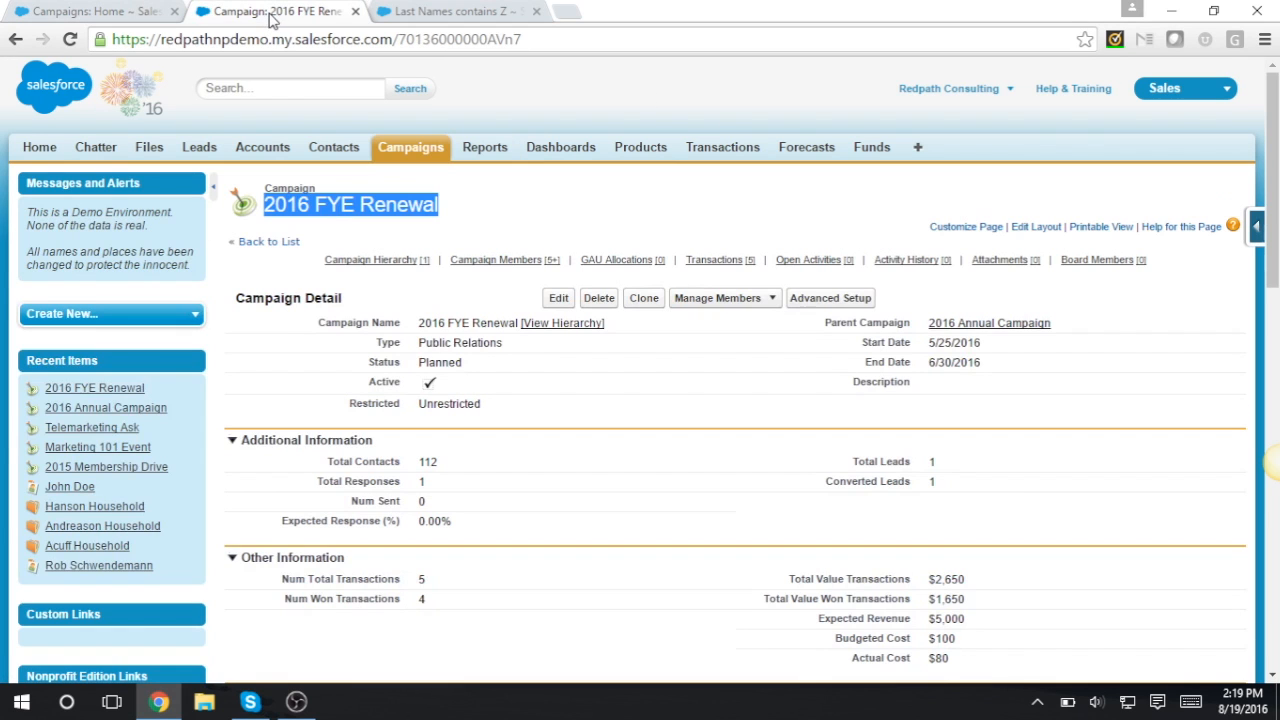
click(68, 39)
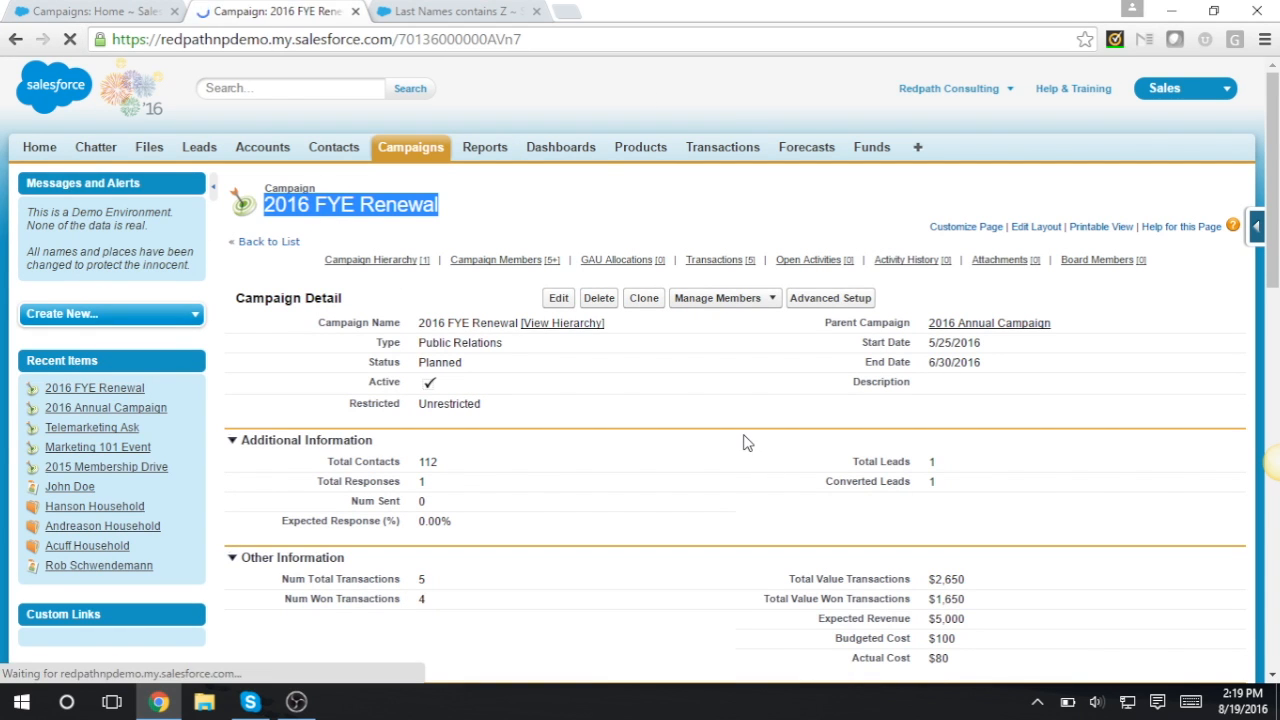
scroll(812, 438, down, 5)
scroll(800, 420, down, 1)
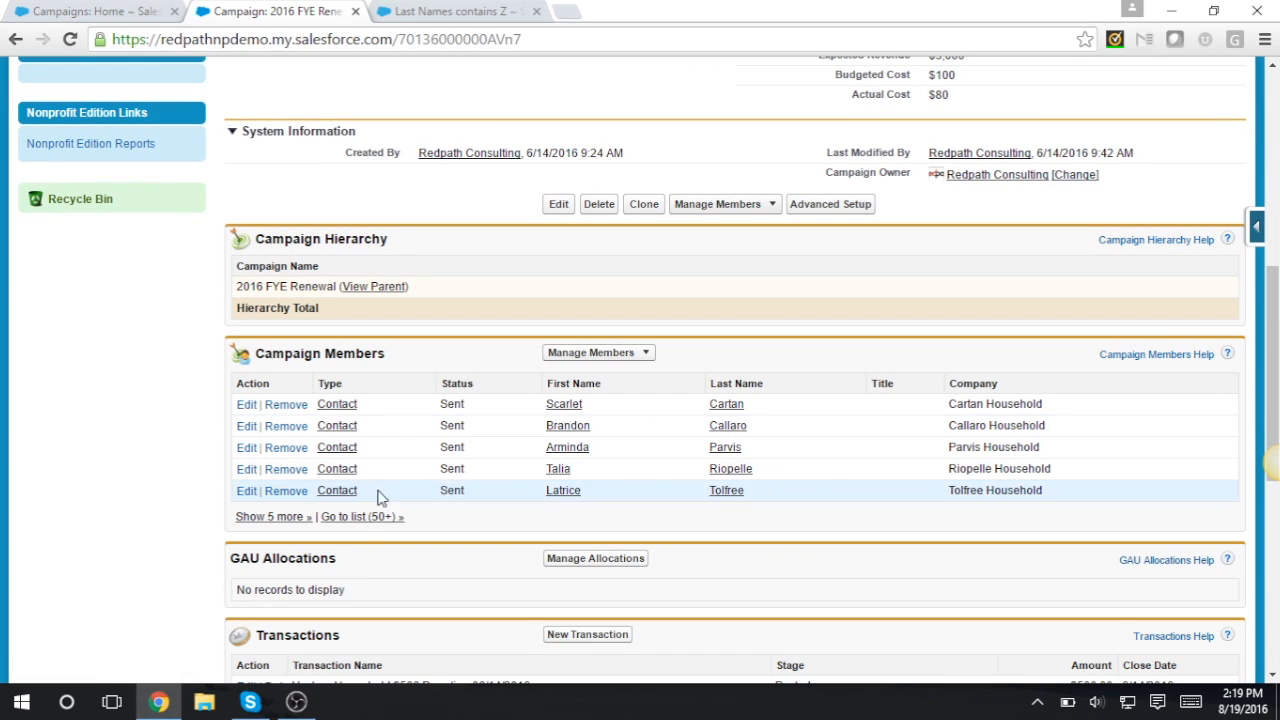
click(362, 517)
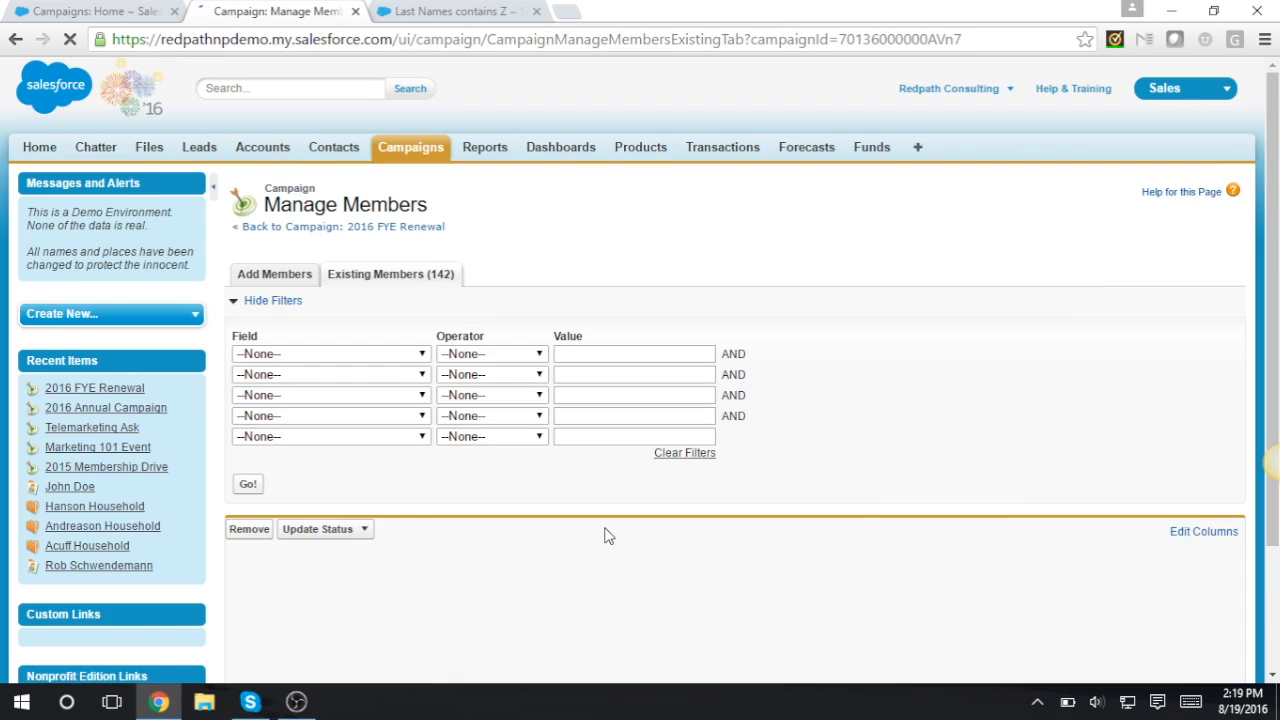
scroll(604, 535, down, 2)
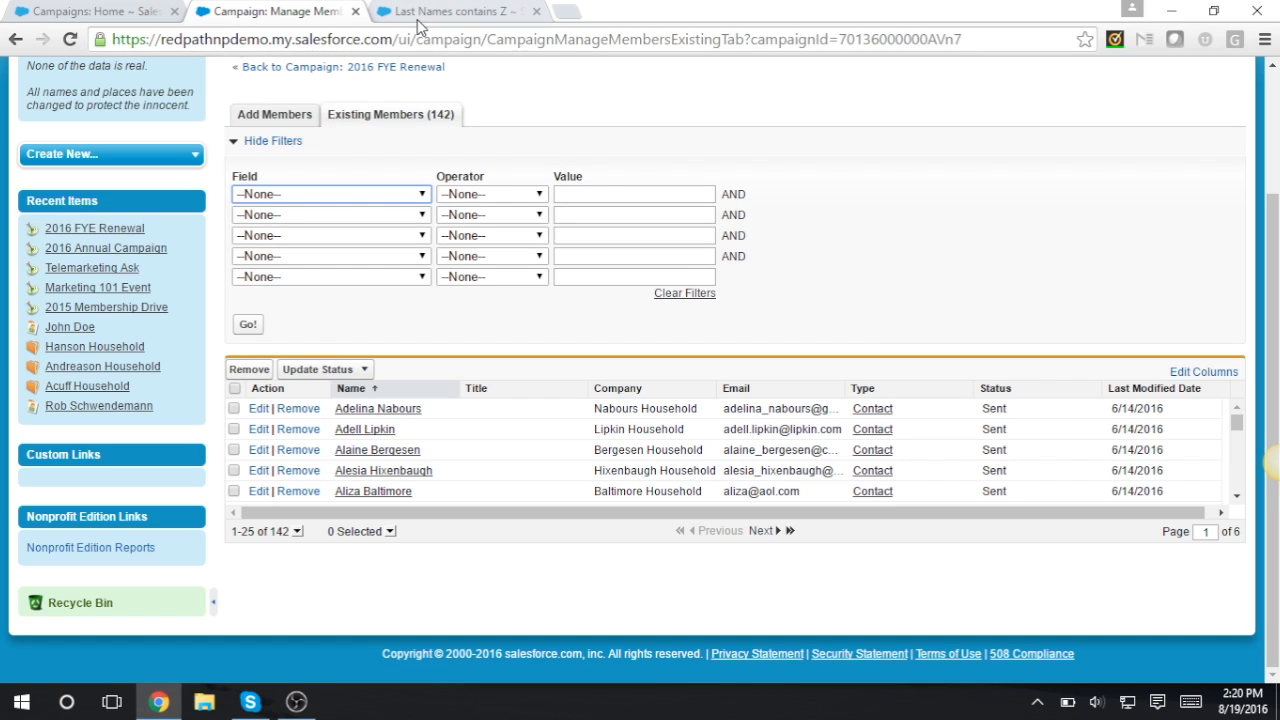
click(320, 372)
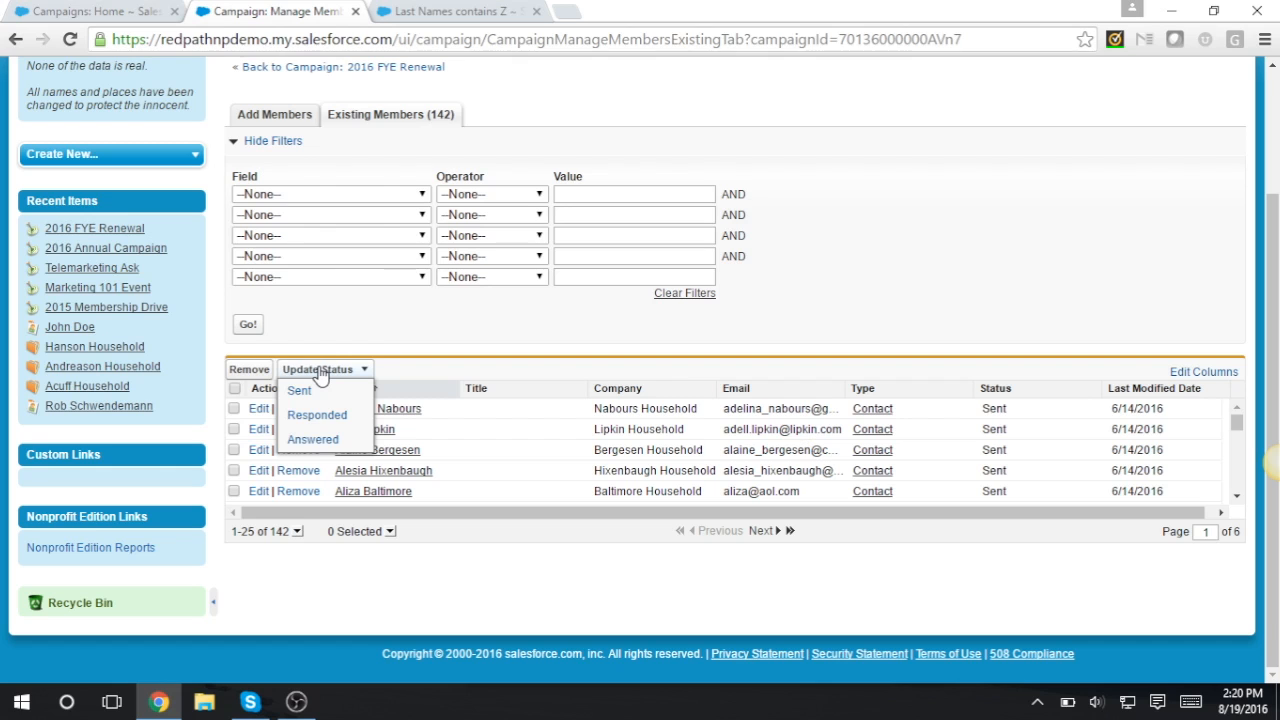
scroll(340, 400, up, 2)
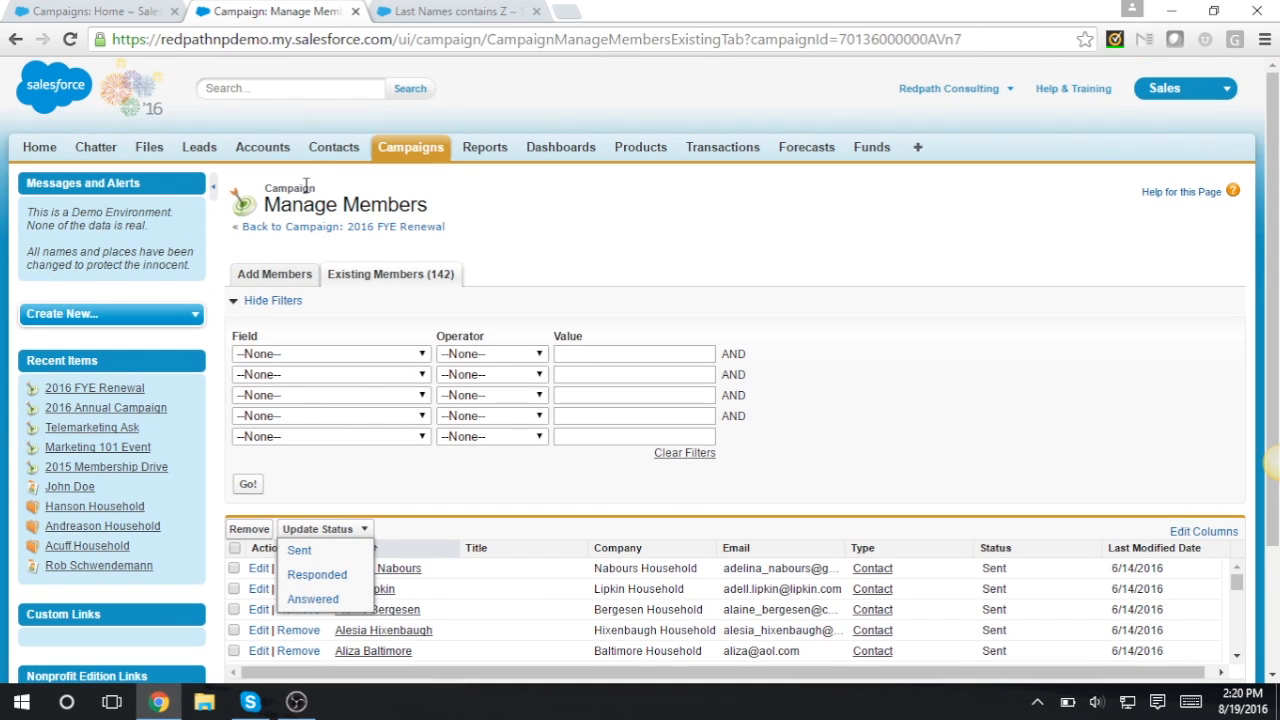
Reopen the 2016 FYE Renewal campaign from the campaigns home and open its member status values for editing through Advanced Setup.
click(410, 152)
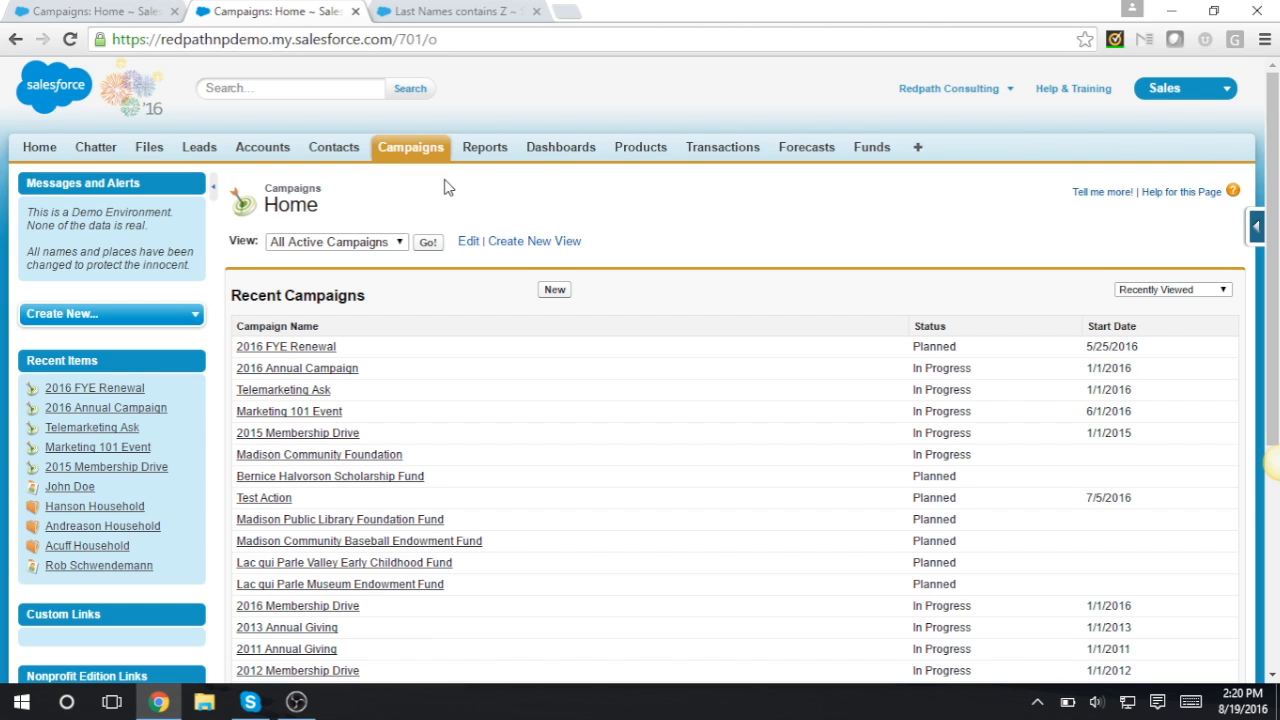
click(245, 346)
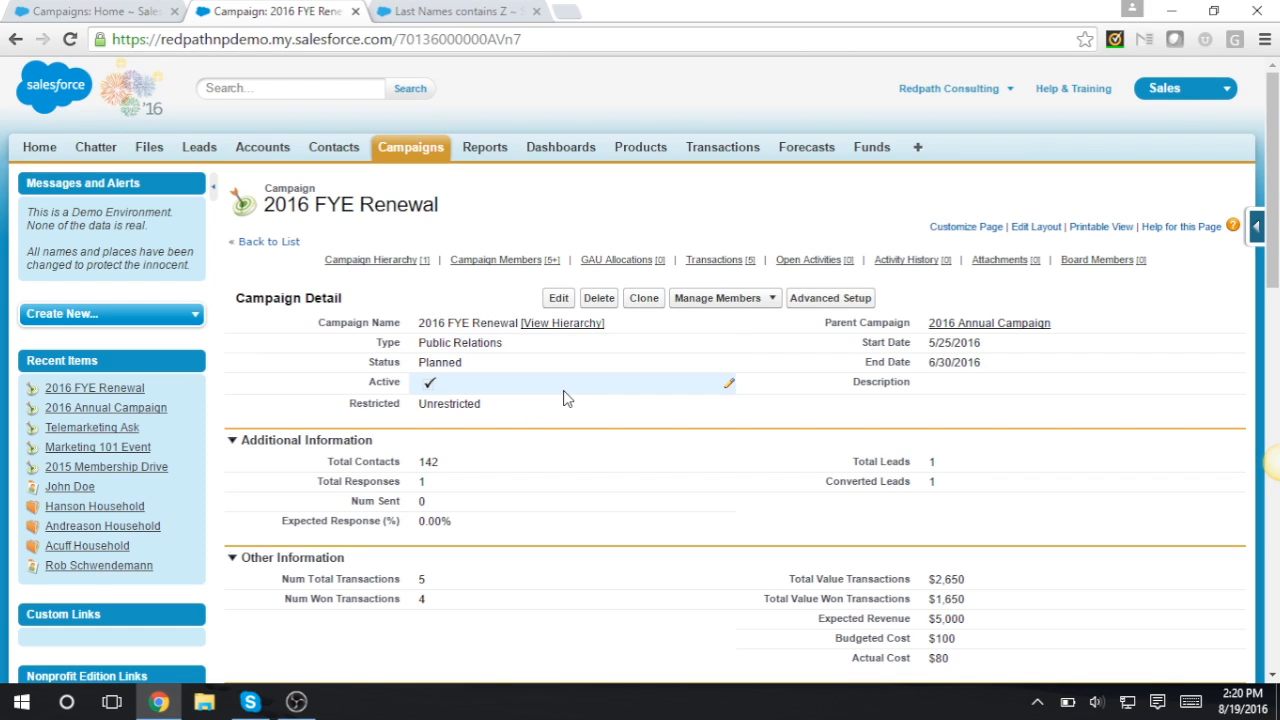
scroll(610, 405, down, 3)
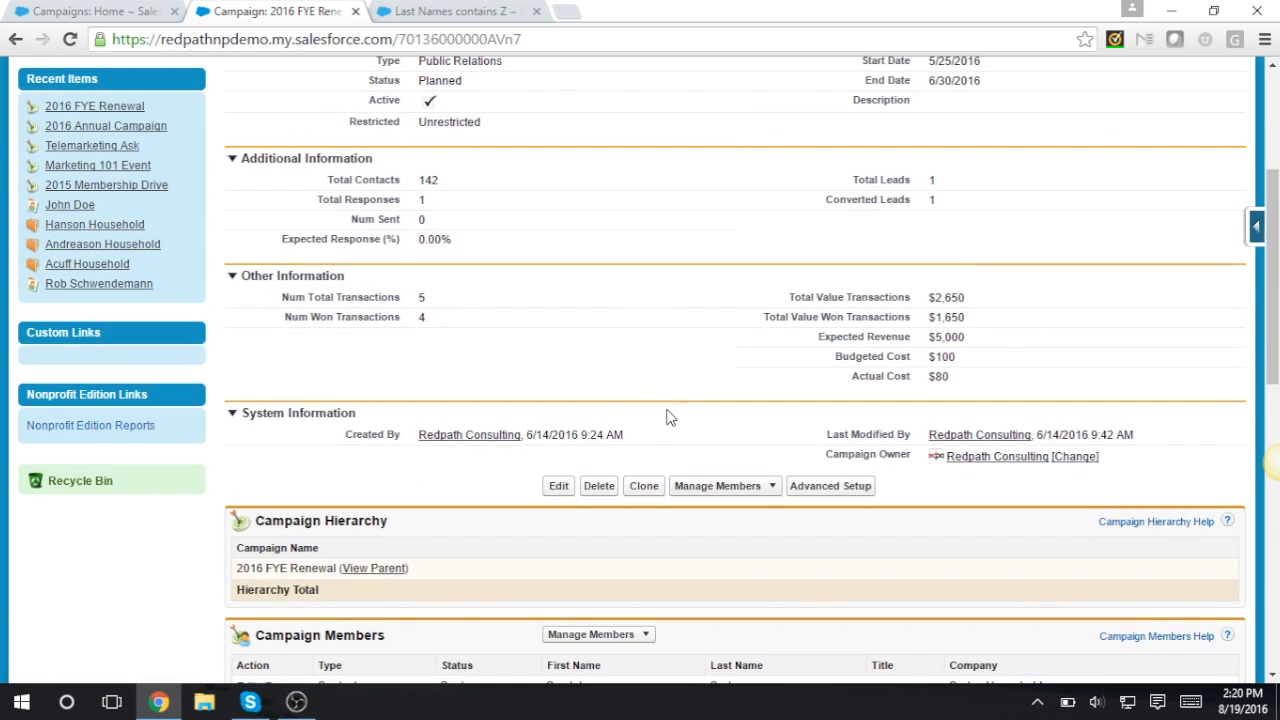
click(856, 491)
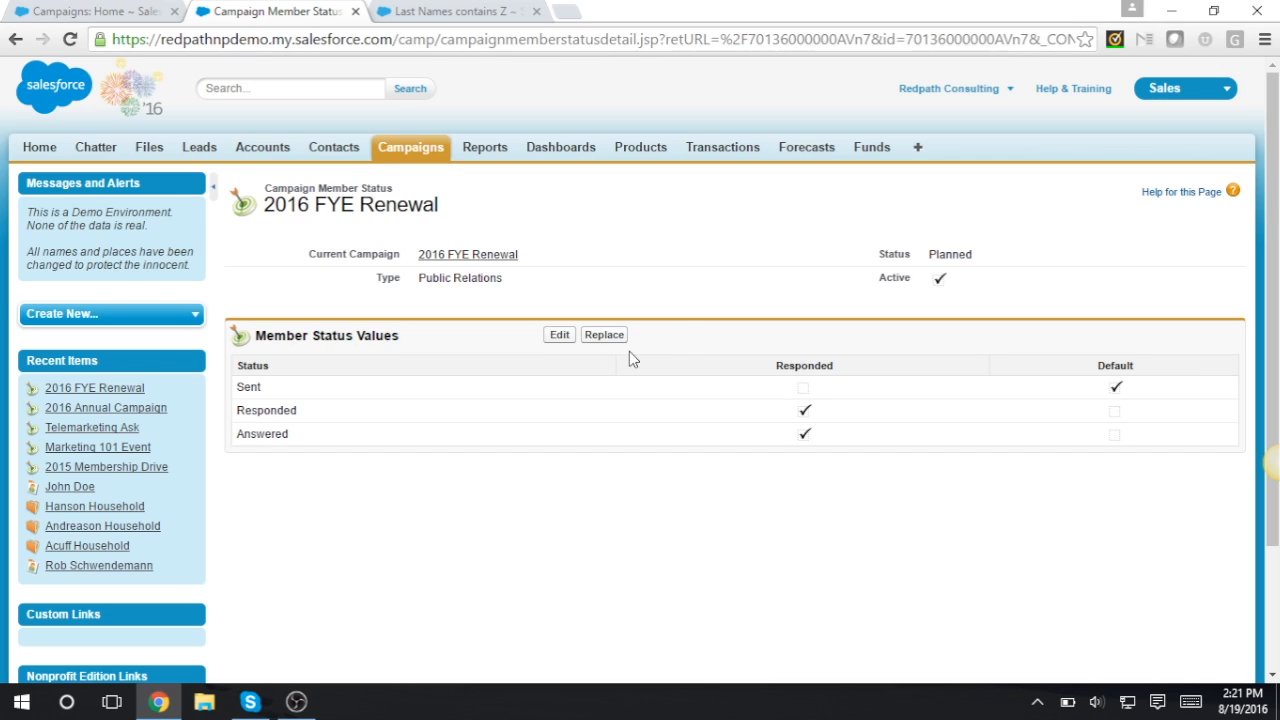
click(558, 338)
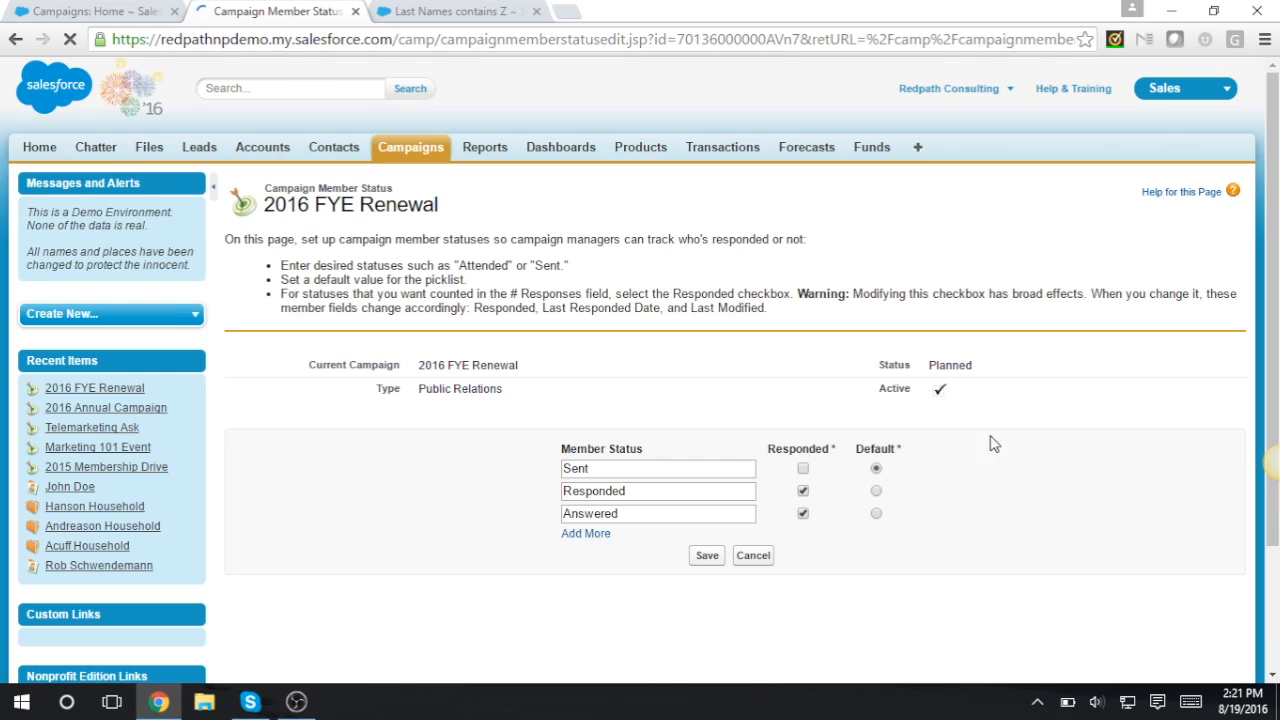
Add three new member statuses to the 2016 FYE Renewal campaign: RSVP-Yes, RSVP-No and No Show.
click(598, 536)
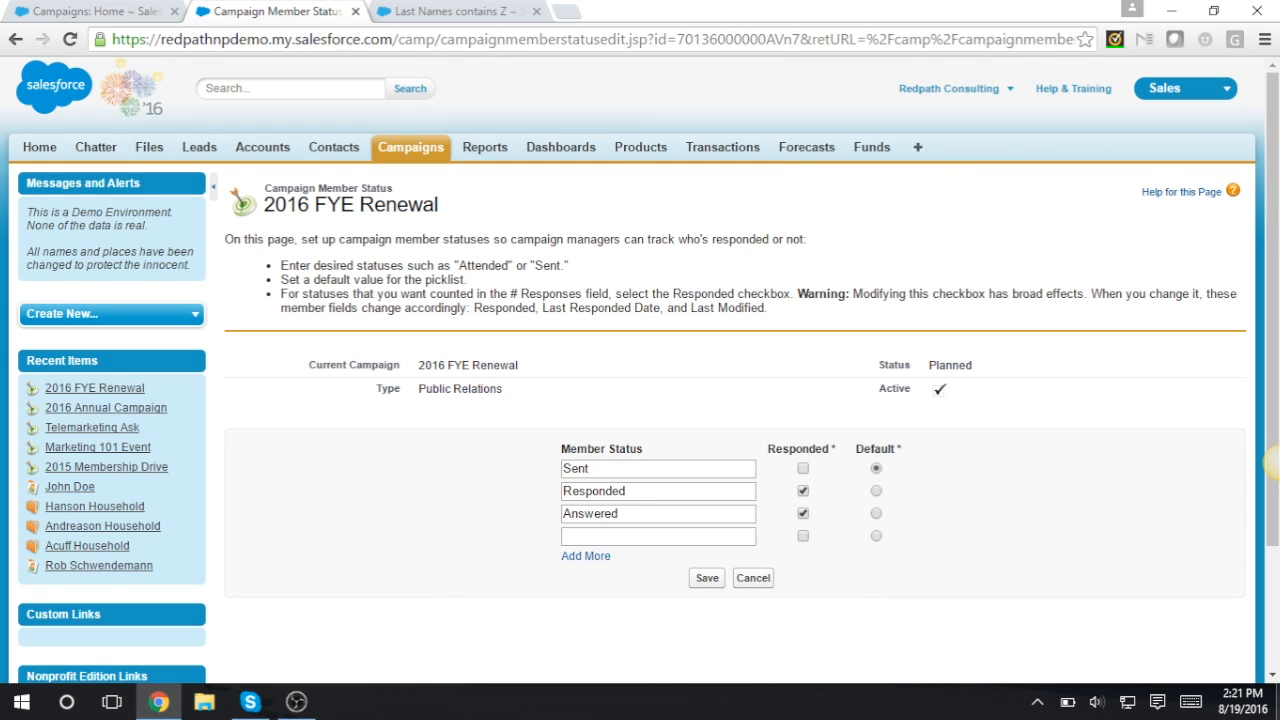
click(736, 535)
text(RS)
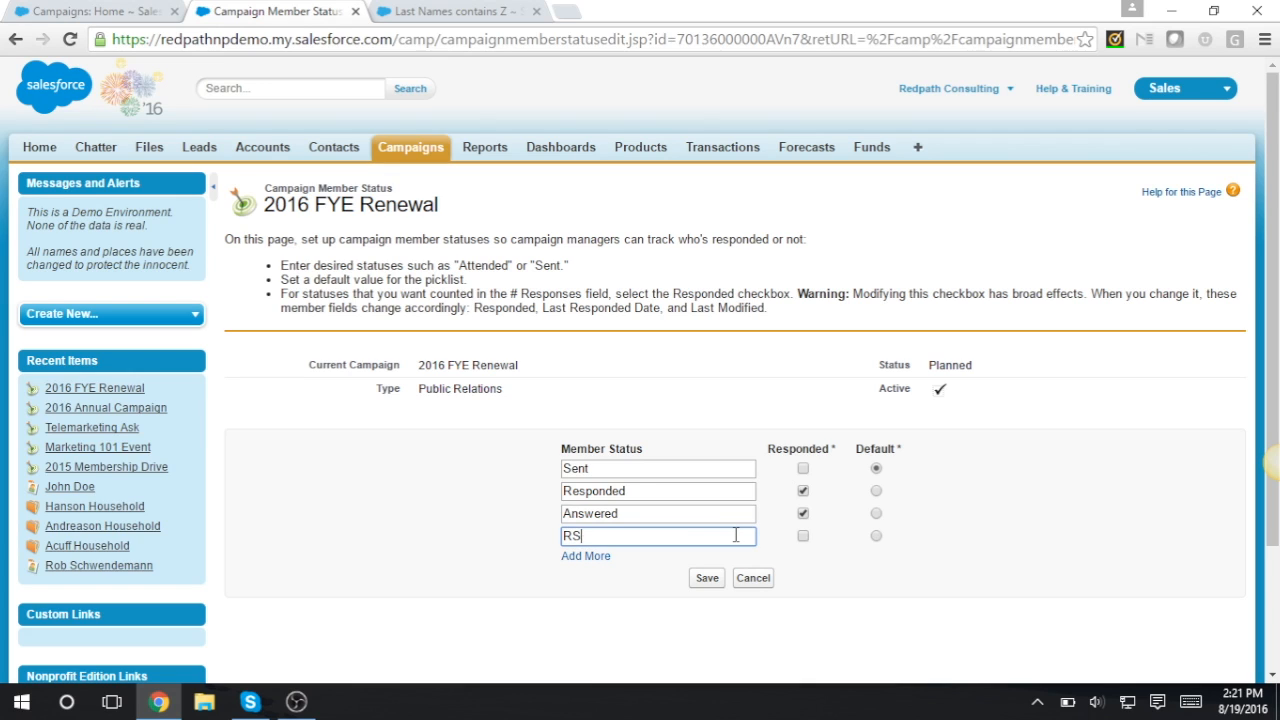
text(VP-Yes)
click(595, 563)
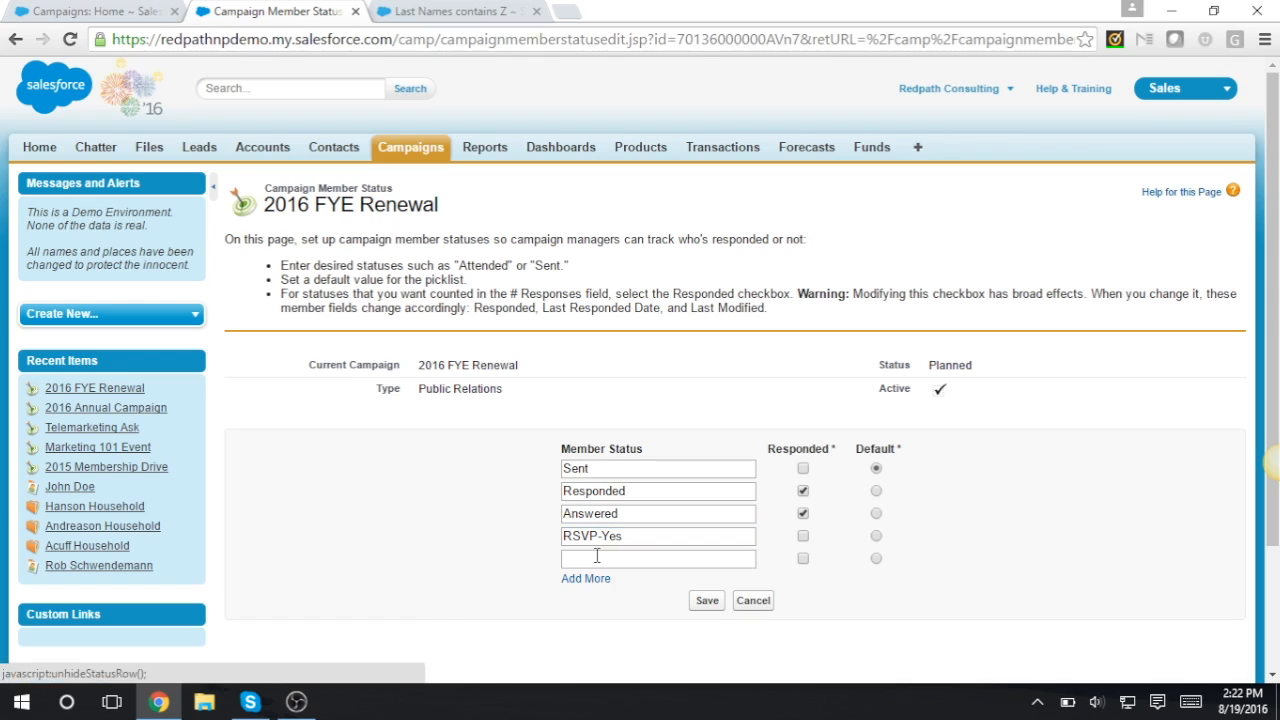
click(597, 557)
text(RV)
key(BackSpace)
text(SVP-No)
click(603, 576)
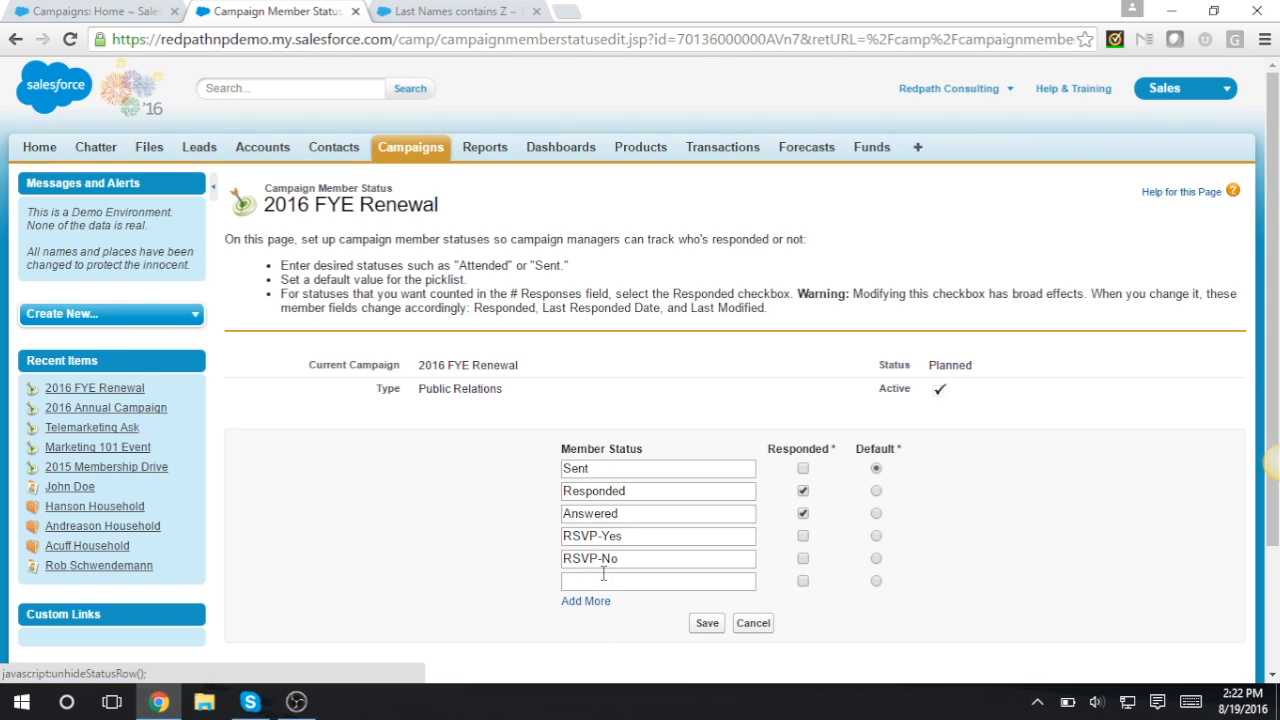
click(605, 578)
text(No Show)
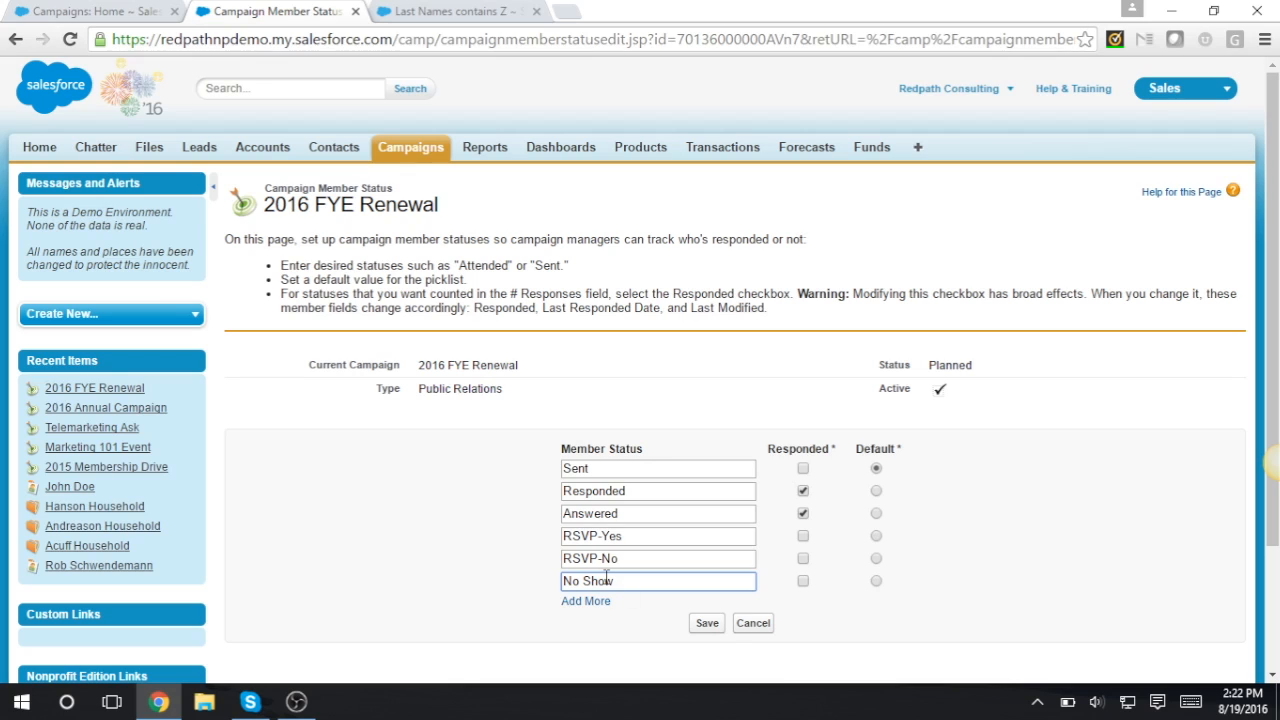
Mark RSVP-Yes as counting as responded, clear that flag for Responded and Answered, and save the member statuses.
click(804, 537)
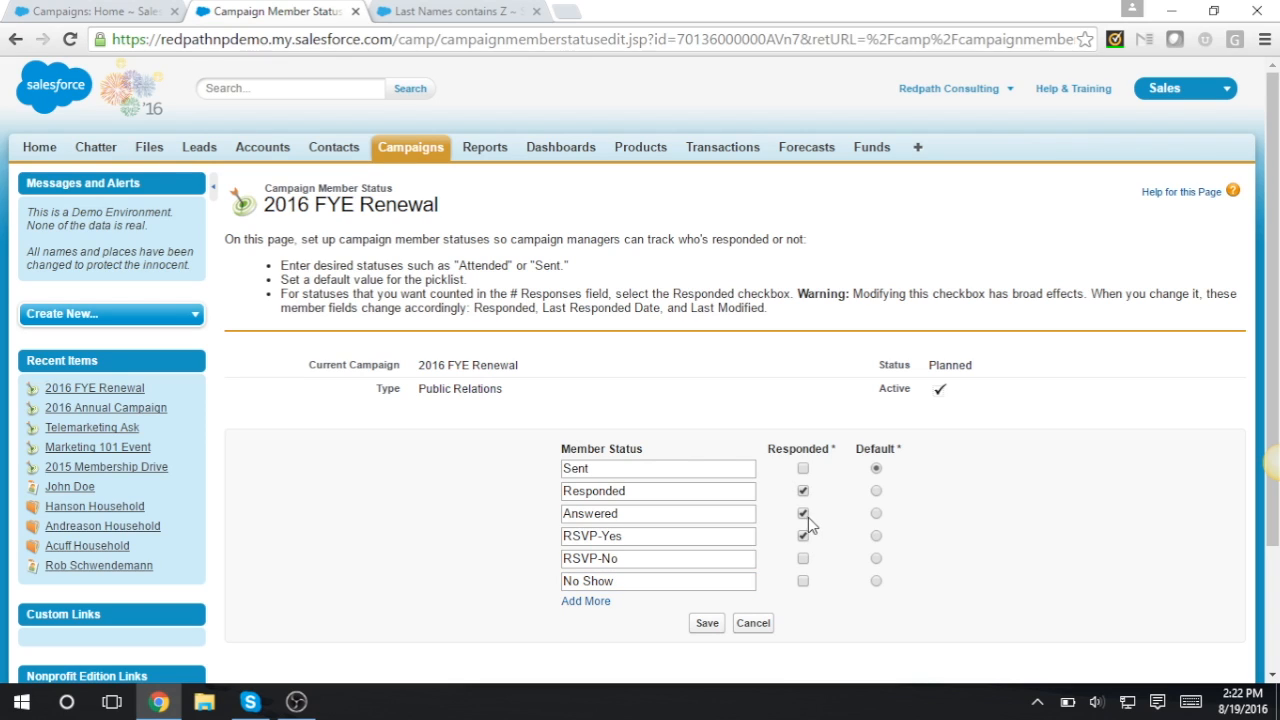
click(803, 491)
click(803, 513)
click(706, 624)
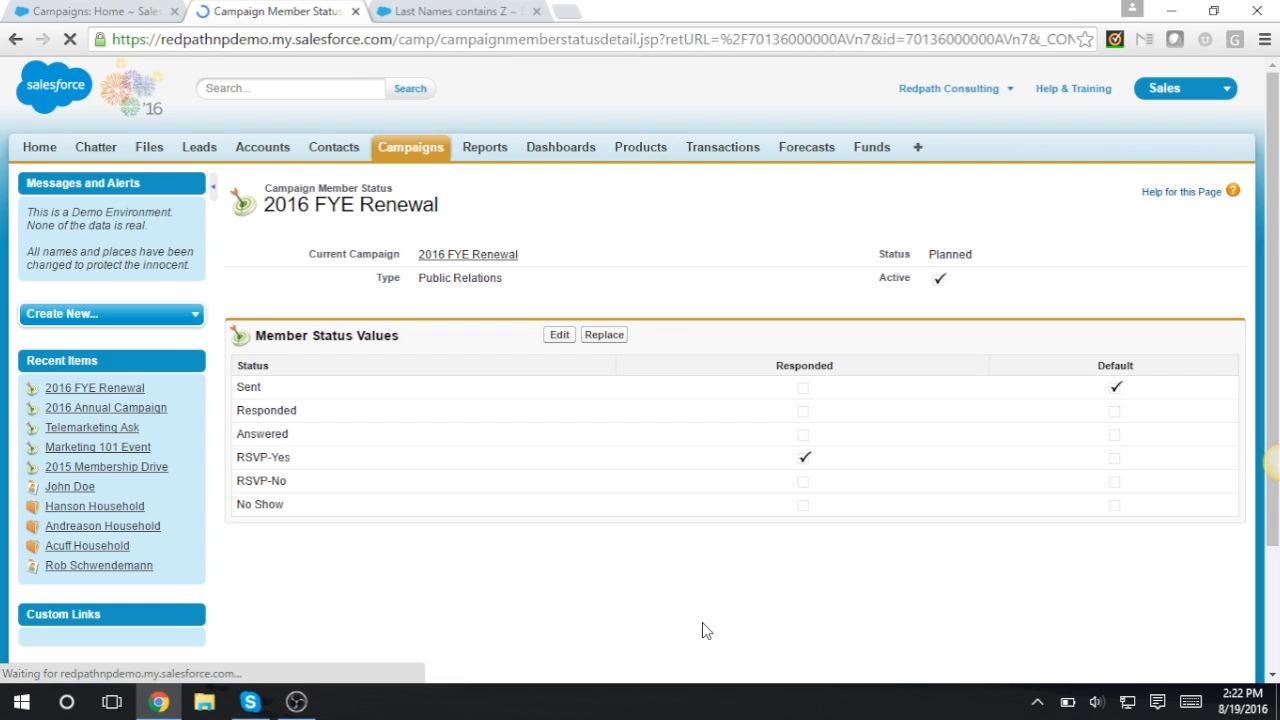
Return to the 2016 FYE Renewal campaign and open its full list of existing members.
click(470, 256)
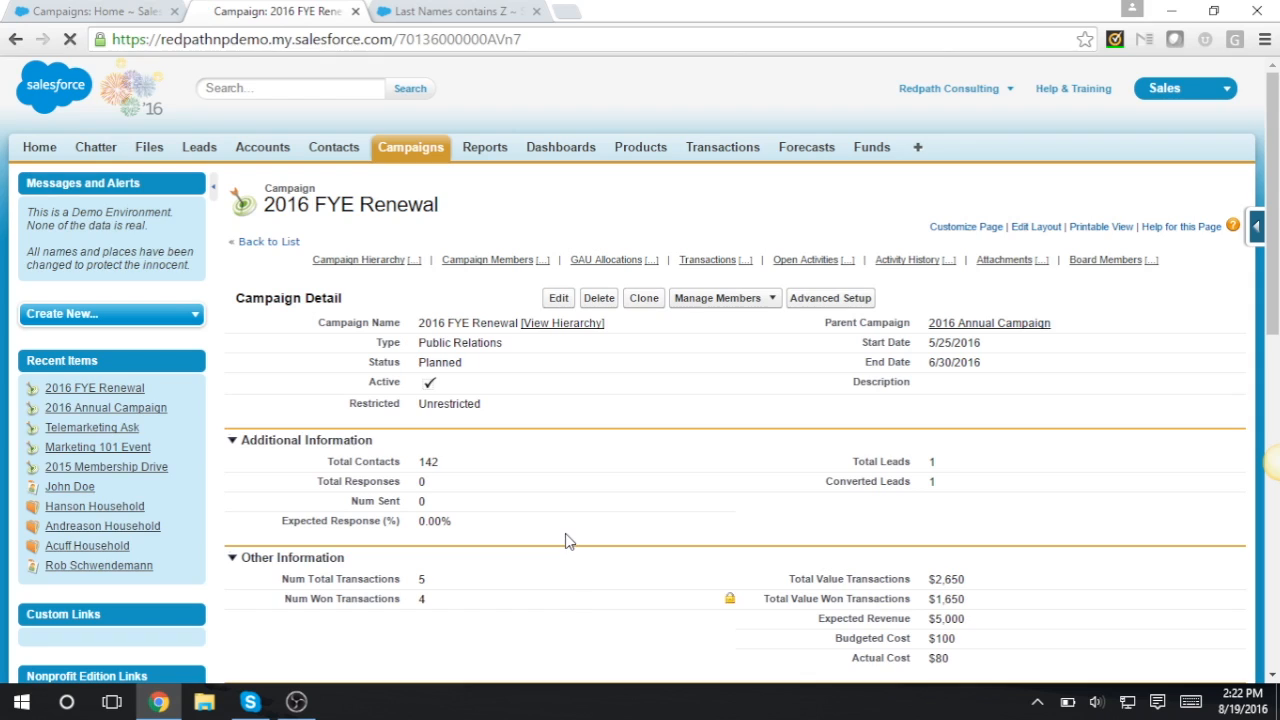
scroll(565, 532, down, 7)
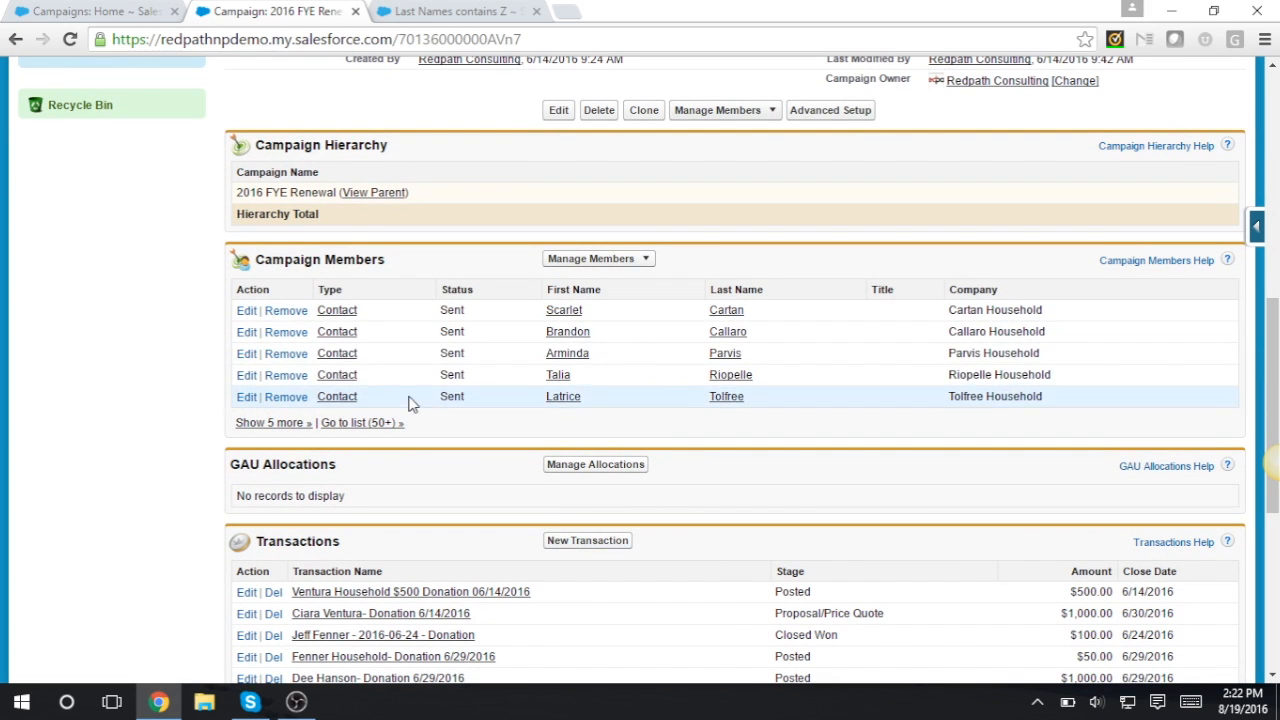
click(389, 425)
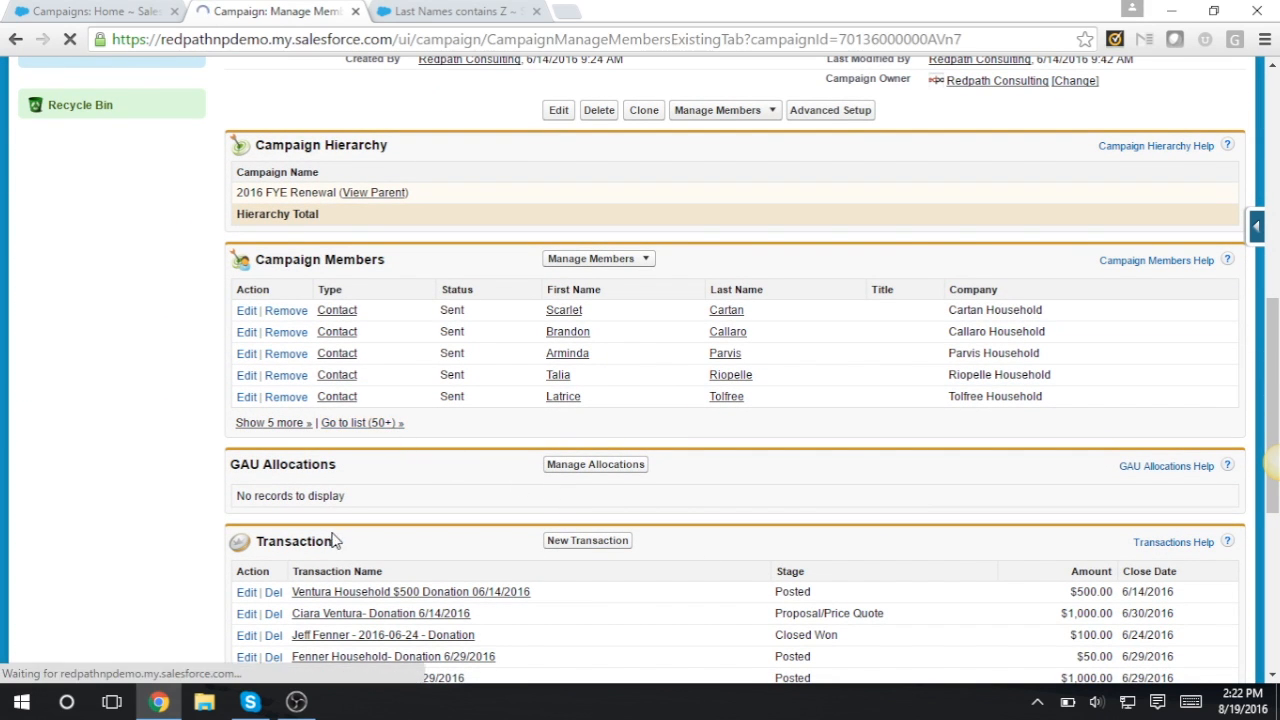
scroll(566, 568, down, 2)
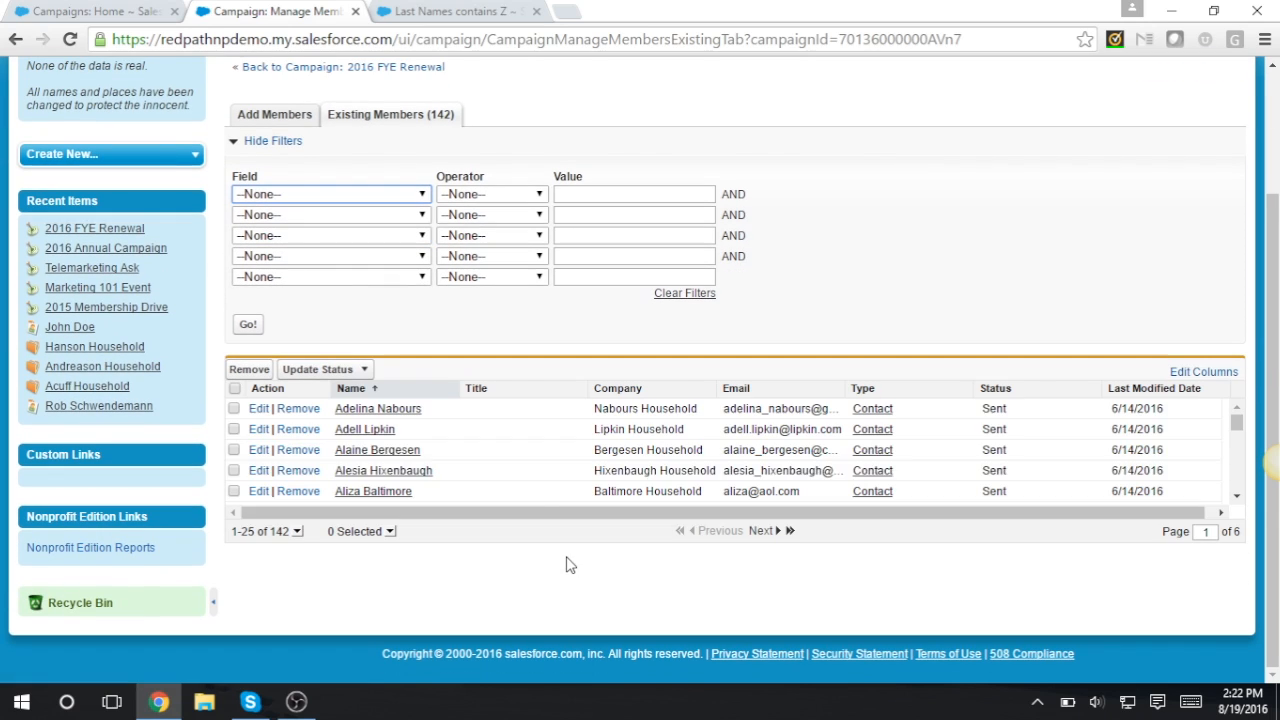
Select the second through fifth members in the existing members list and update their status to RSVP-Yes.
click(234, 429)
click(234, 450)
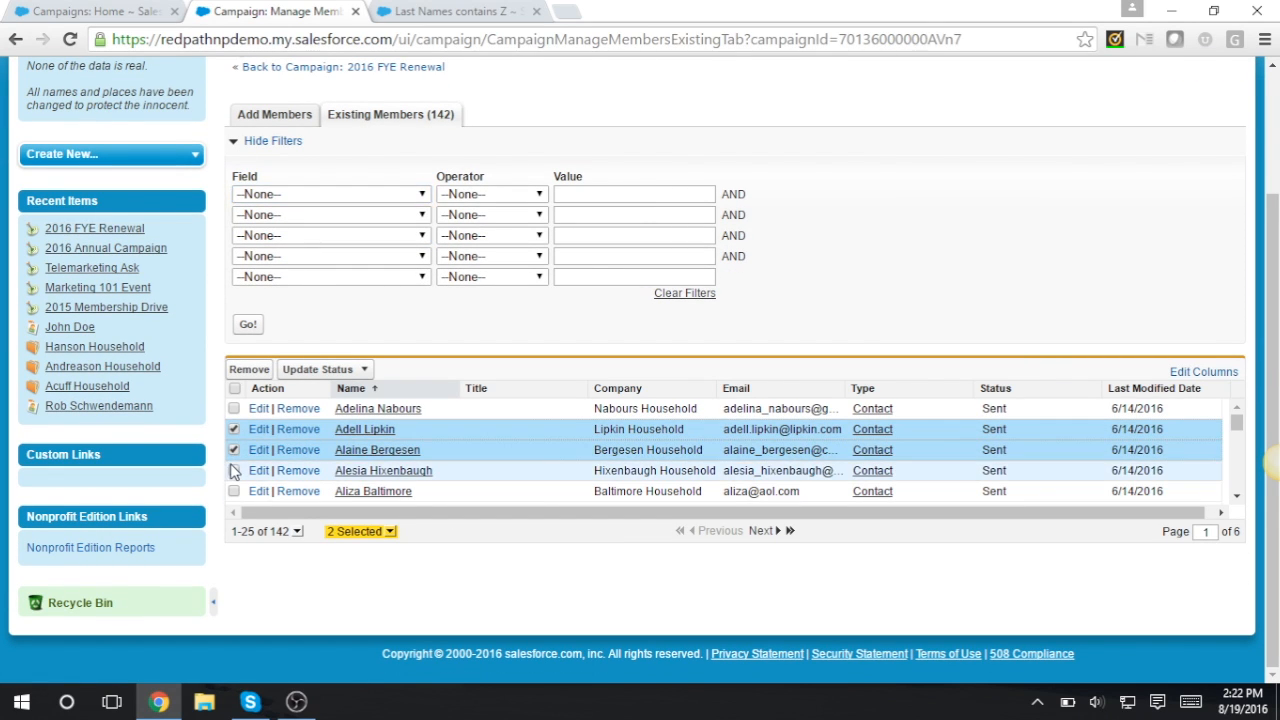
click(234, 470)
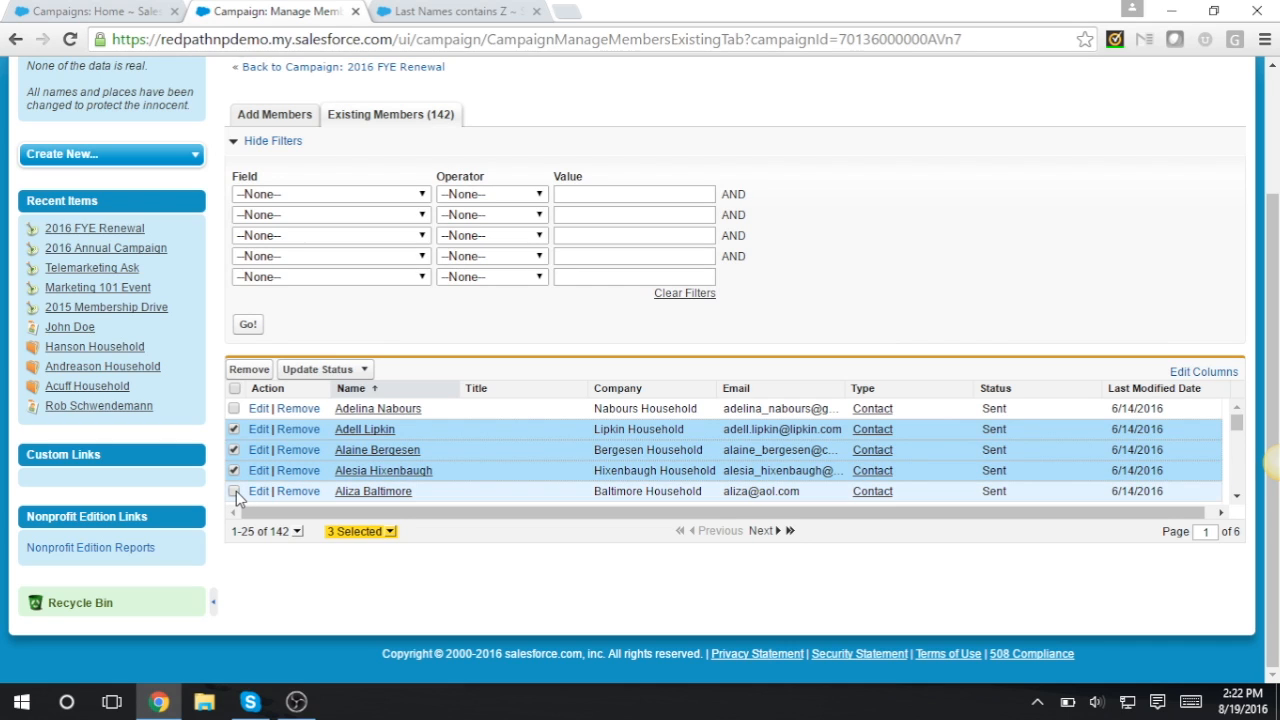
click(234, 491)
click(318, 370)
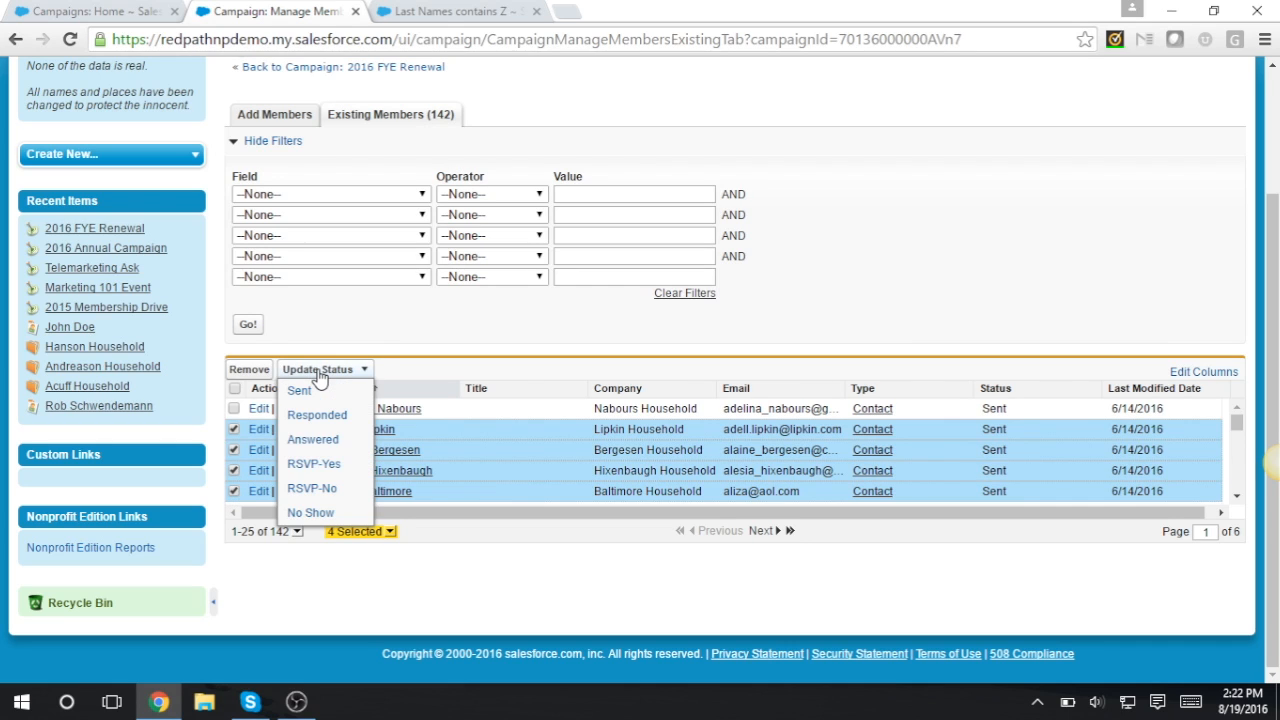
click(331, 463)
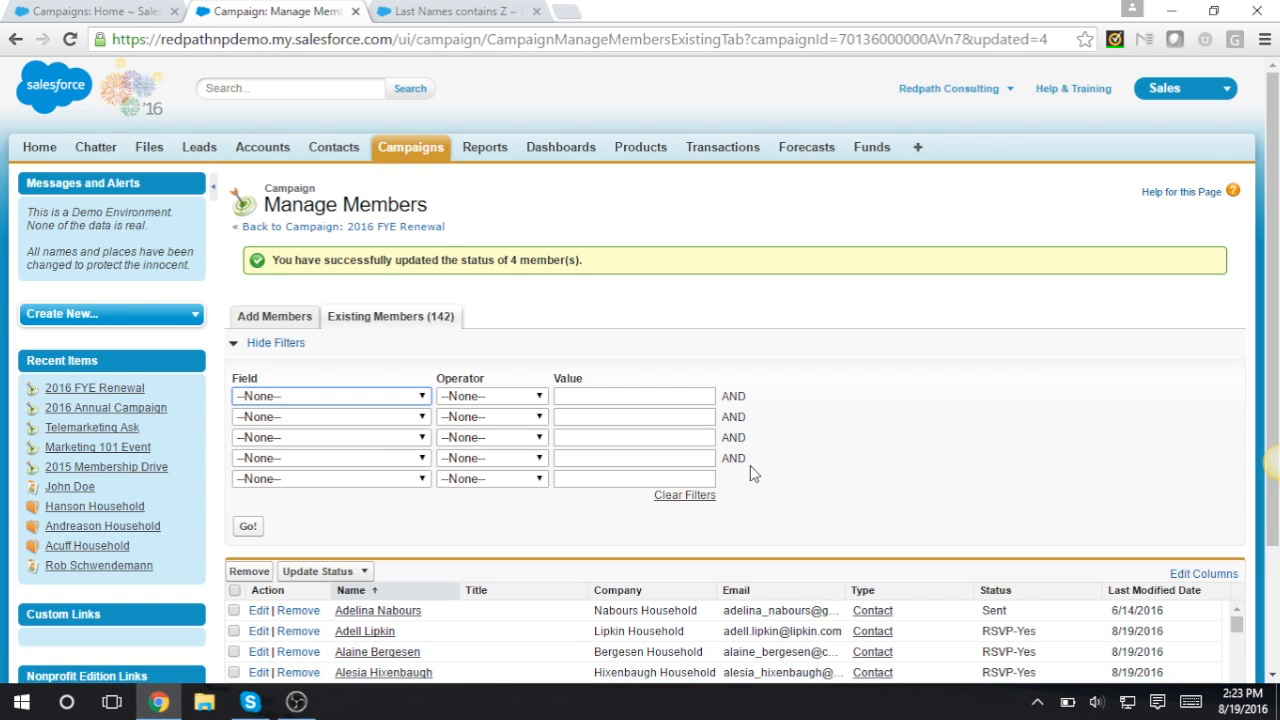
scroll(753, 473, down, 3)
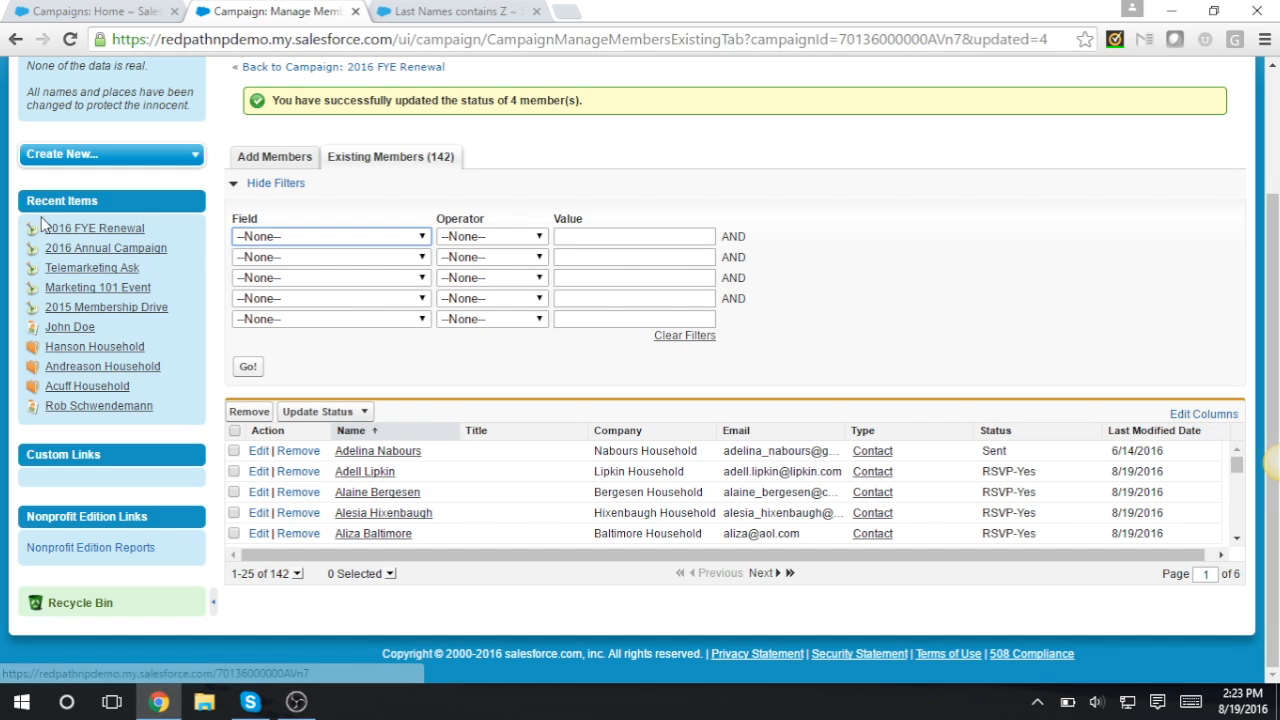
Open the Telemarketing Ask campaign and view the campaign member record of its first listed member.
click(80, 268)
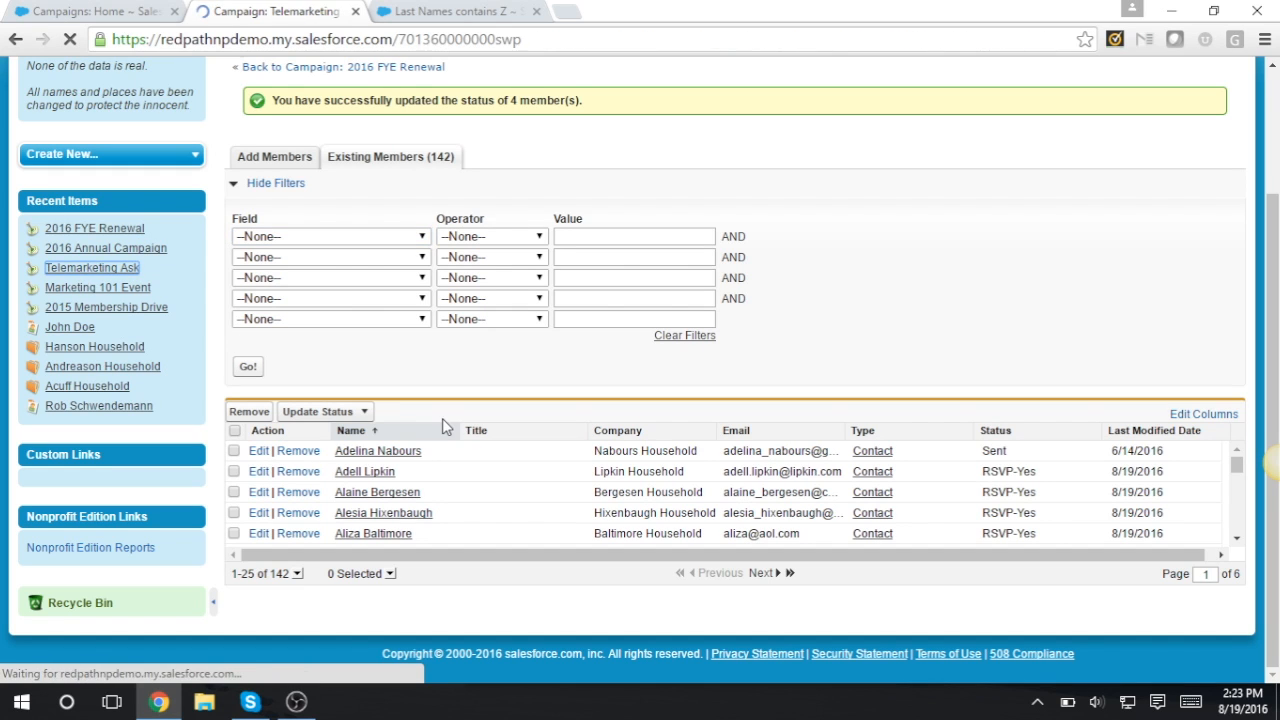
scroll(757, 545, down, 5)
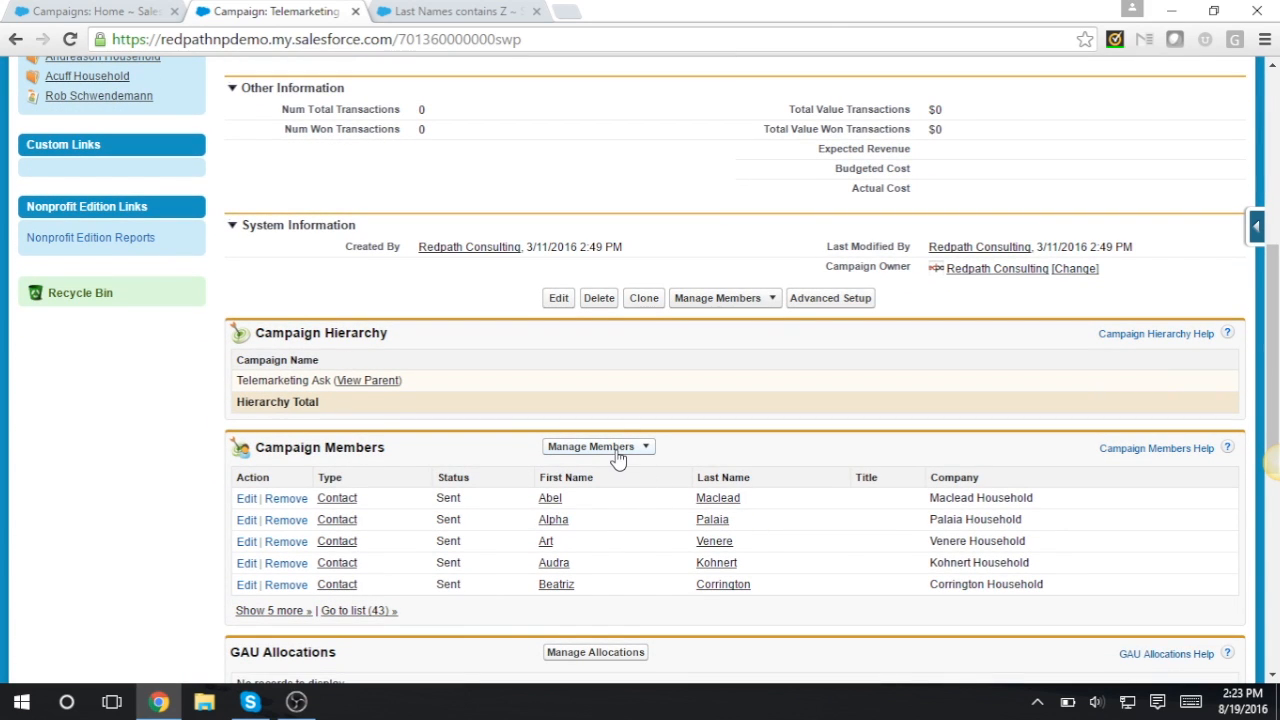
click(552, 499)
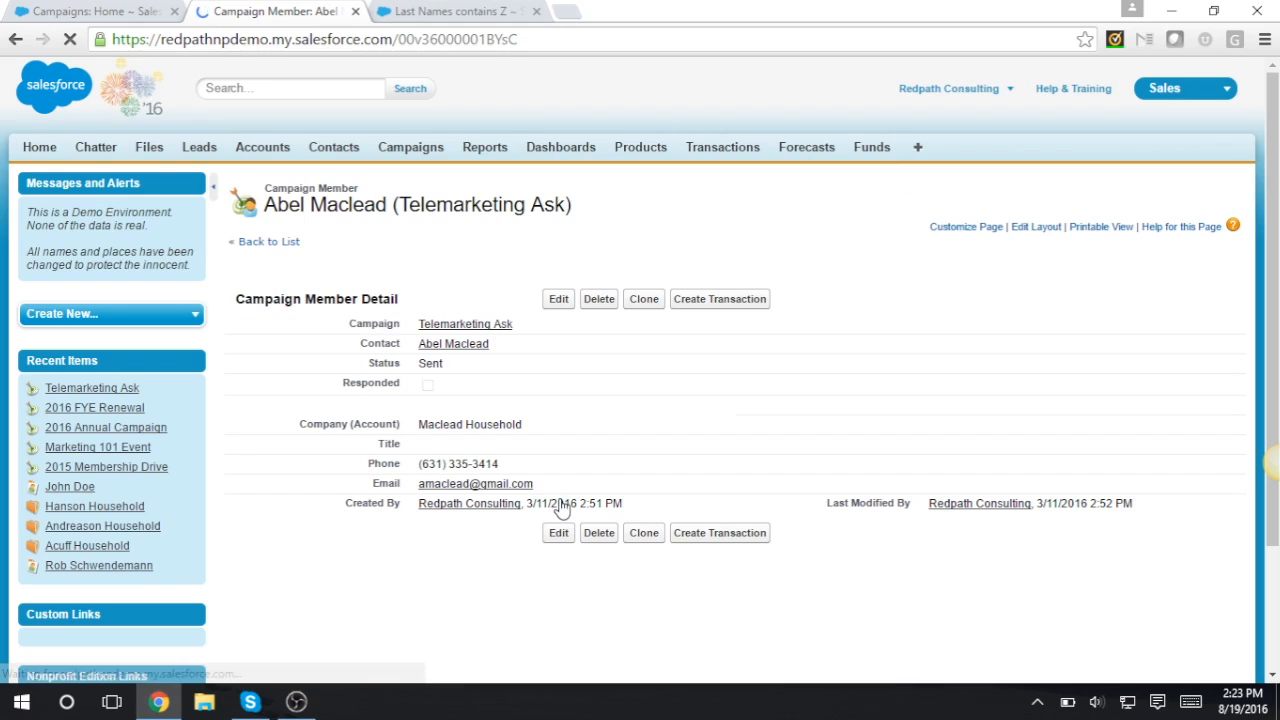